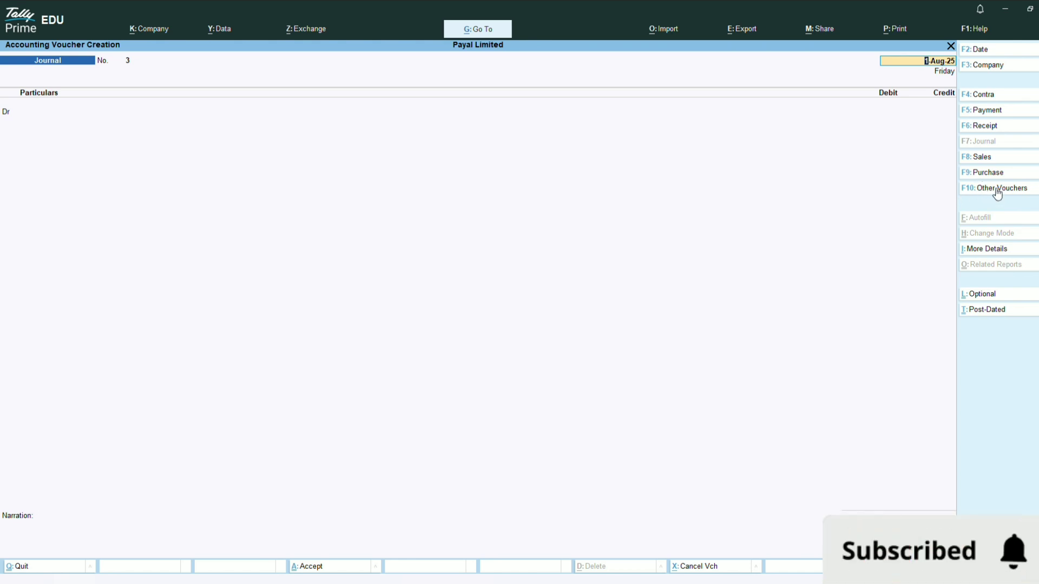
Change the voucher type from Journal to Debit Note
left_click(993, 188)
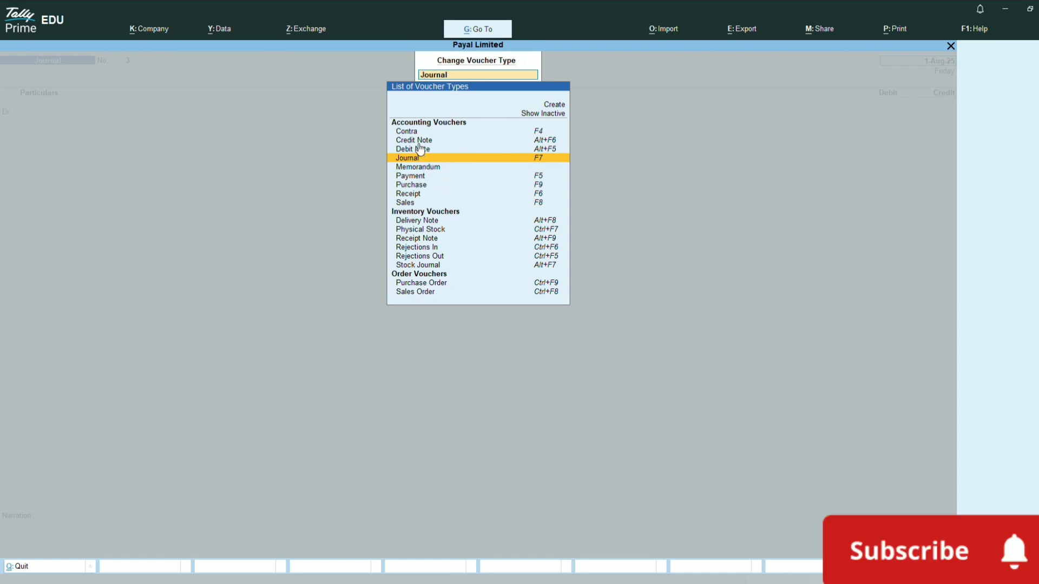
key("Up")
key("Up")
key("Down")
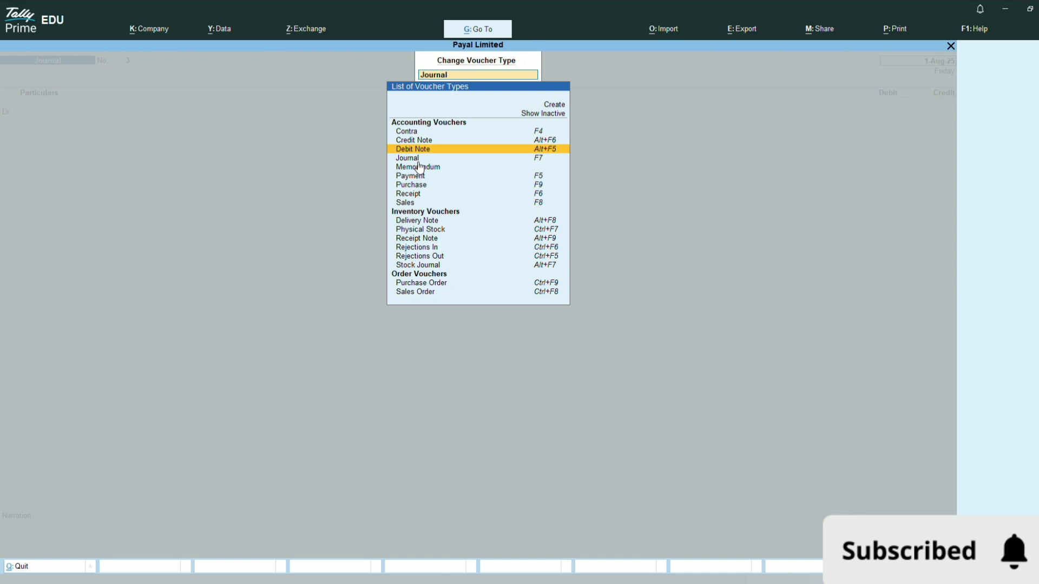
key("Up")
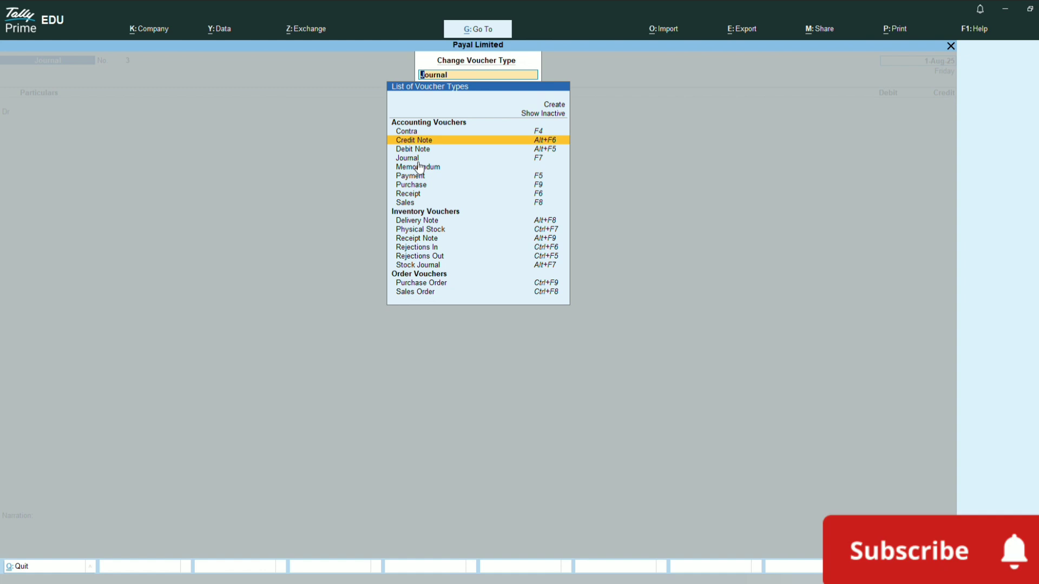
key("Down")
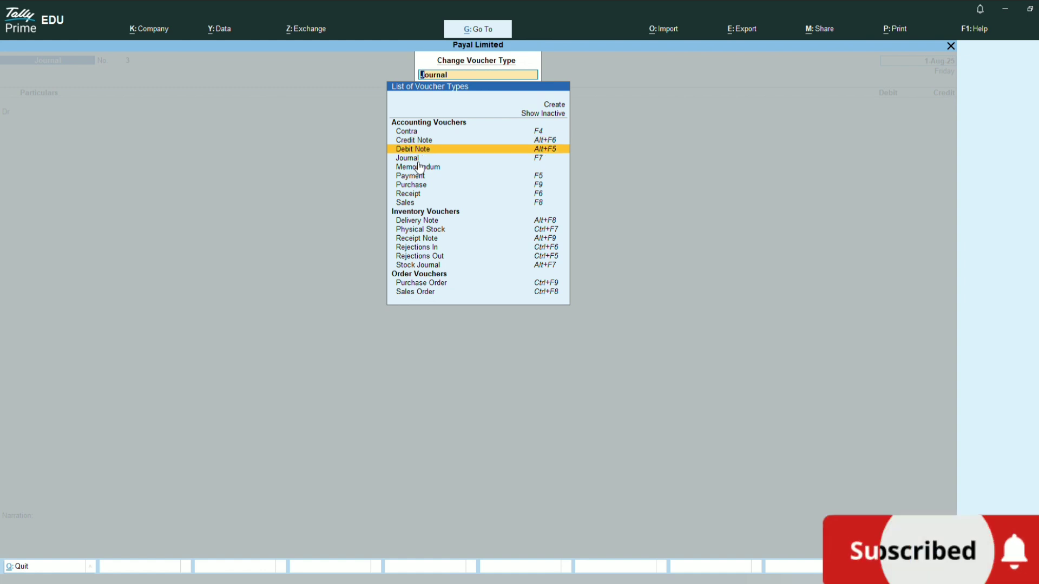
key("Up")
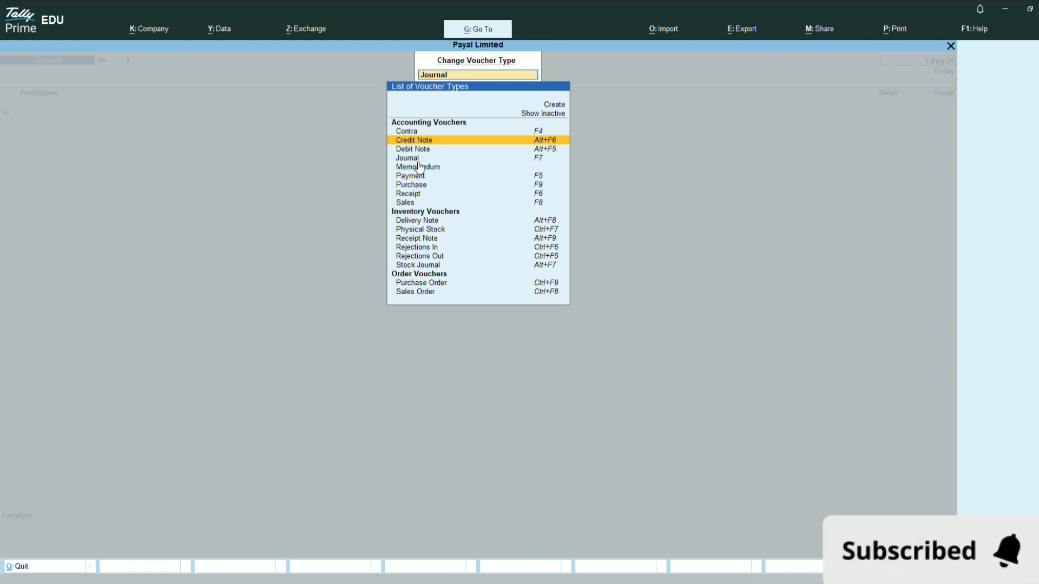
key("Down")
key("Return")
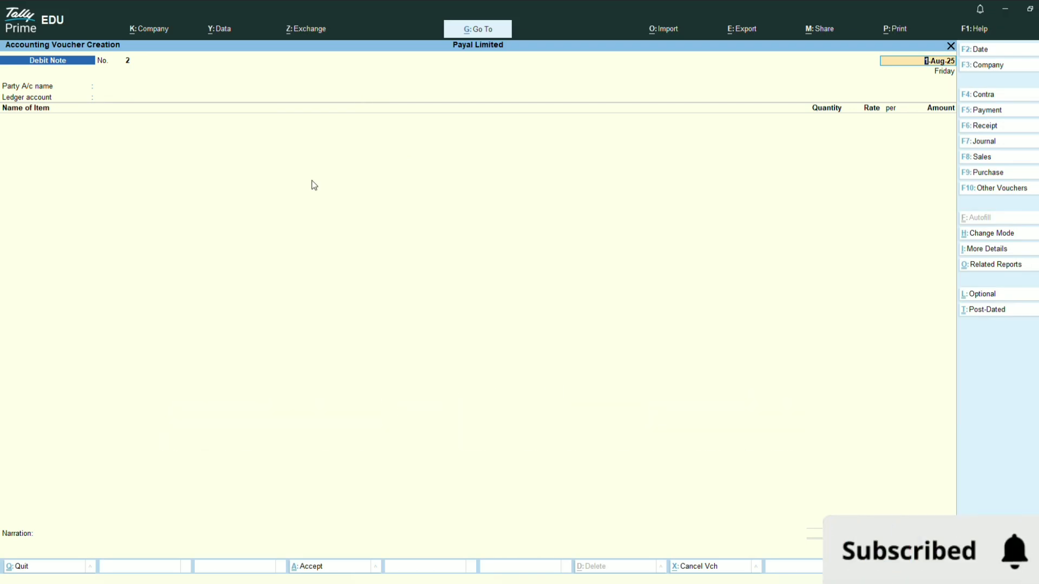
Set the debit note's voucher date to 1/1/2026
key("F2")
type("1")
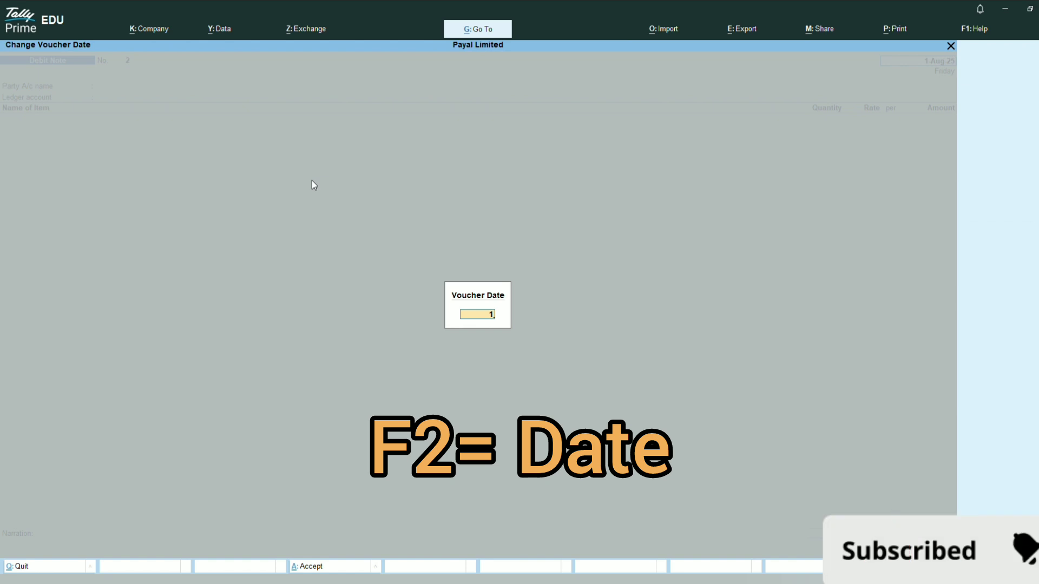
type("/1/26")
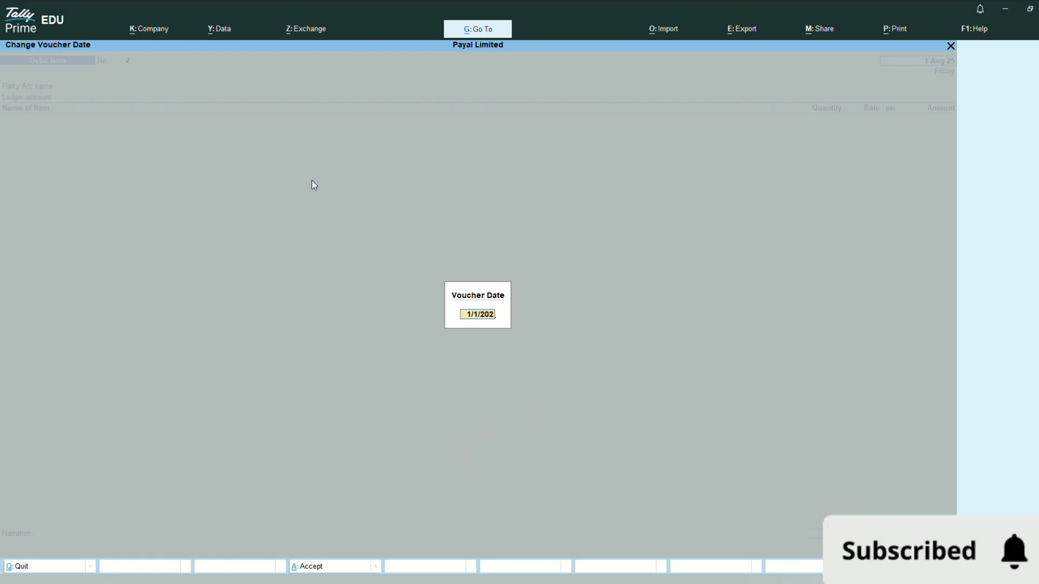
key("Return")
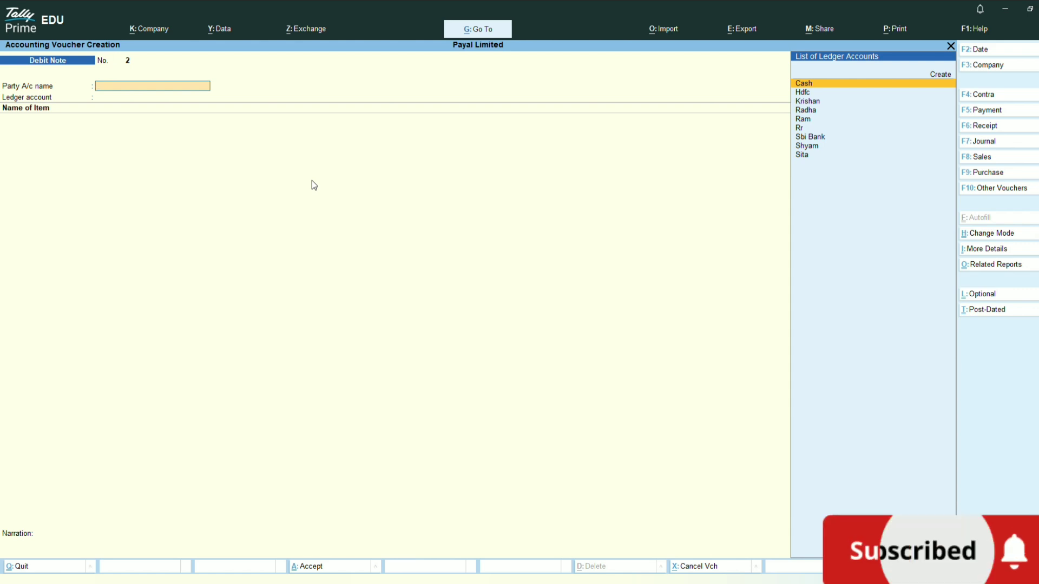
Choose Rr as the party account with tracking number Not Applicable and accept the party details
key("Down")
key("Down")
key("Down")
key("Down")
key("Down")
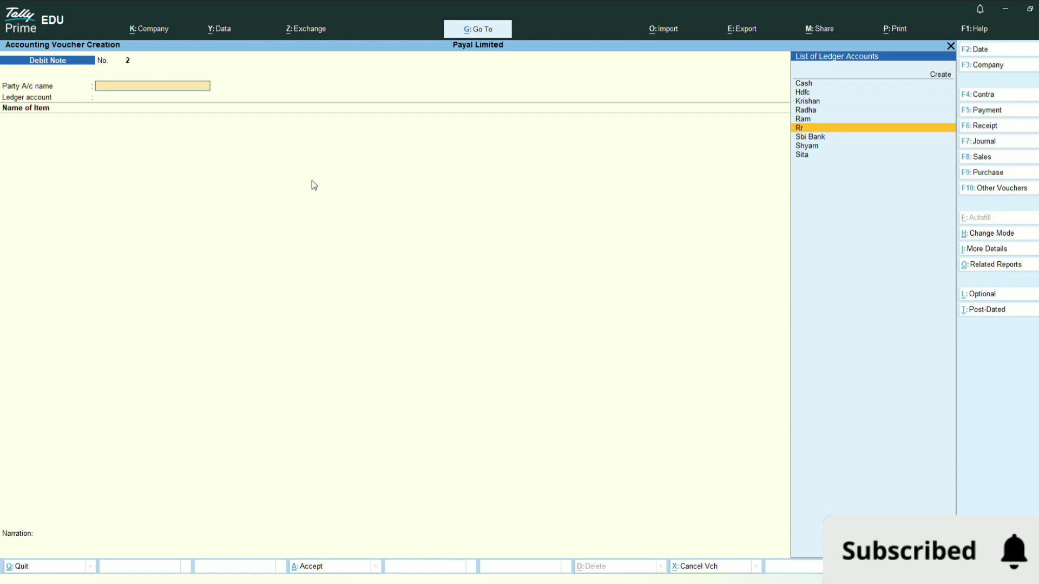
key("Return")
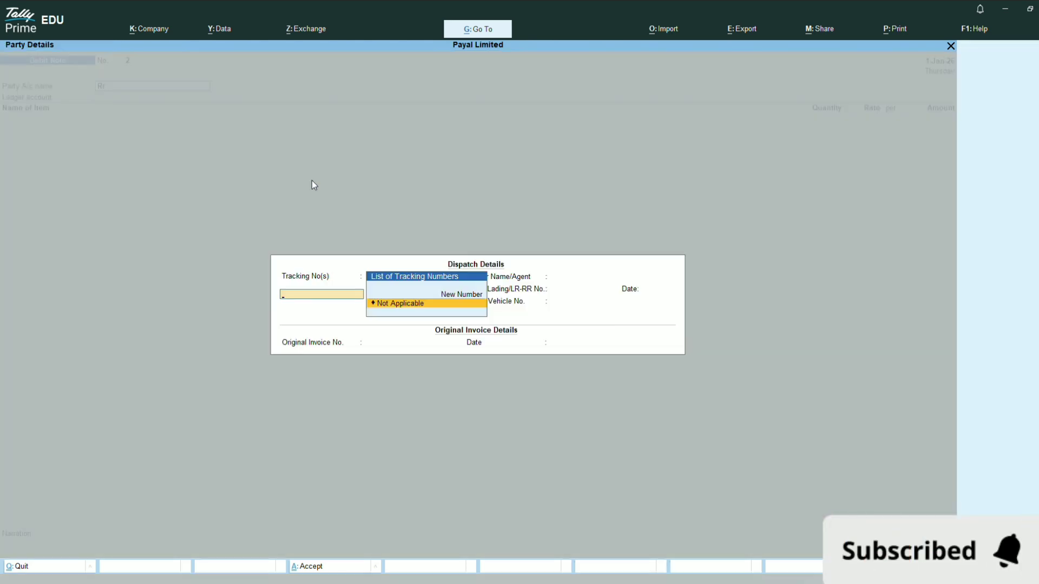
key("Return")
key("ctrl+a")
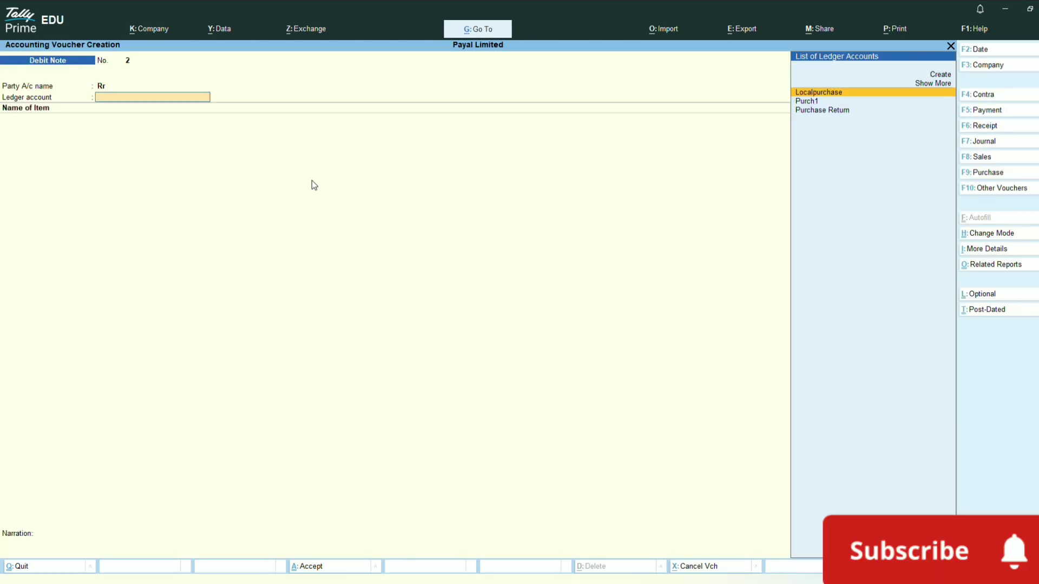
Go back to the party account and check which group the Rr ledger belongs to
key("BackSpace")
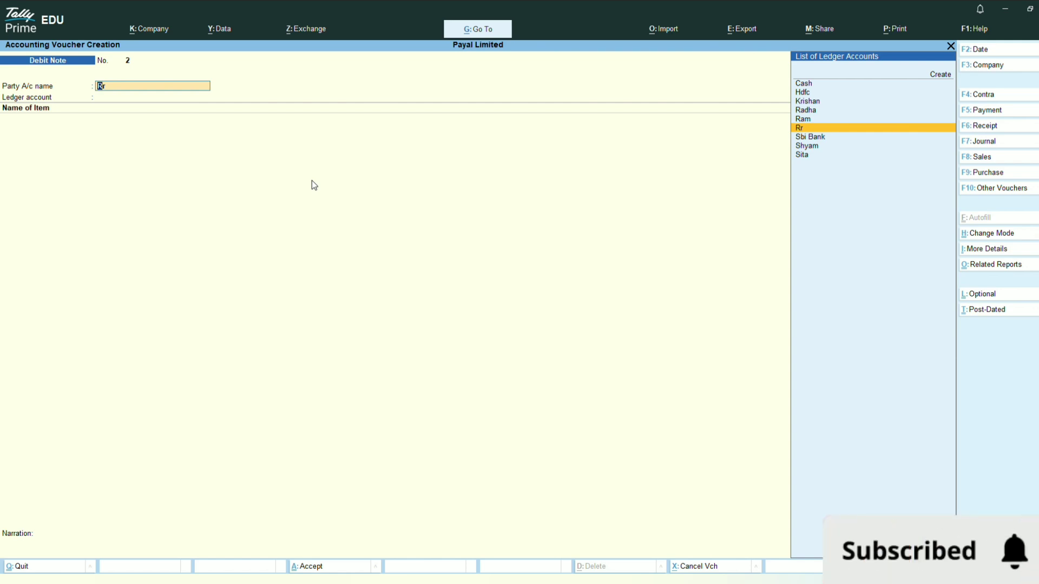
key("ctrl+Return")
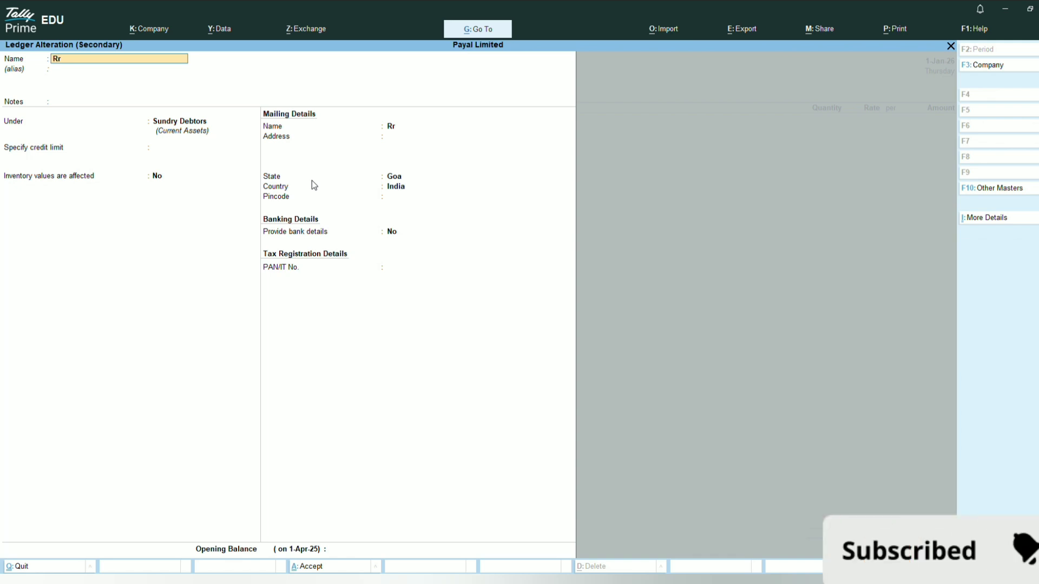
key("Escape")
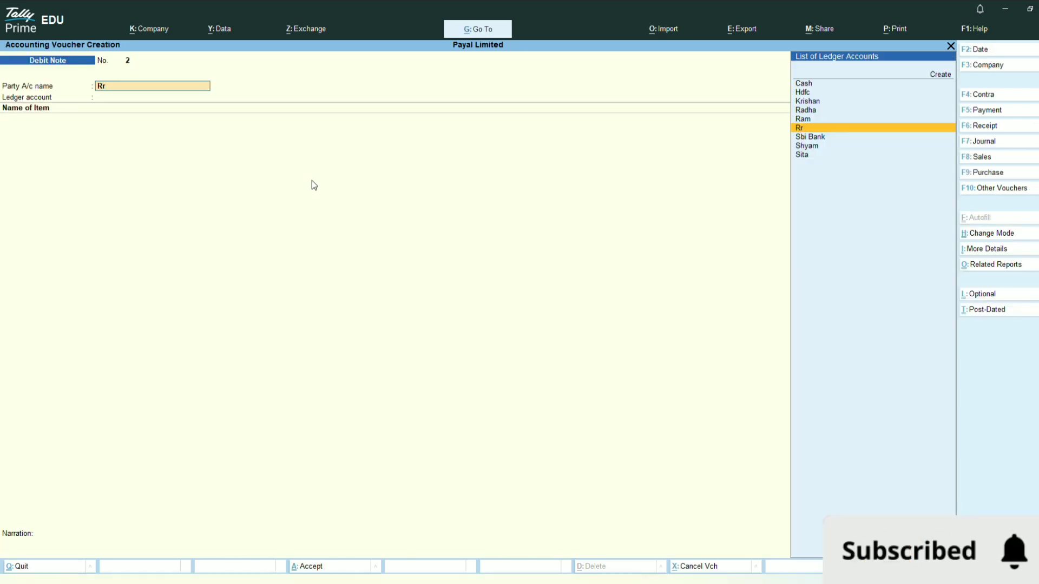
Change the party account to the ledger listed just above Rr, check its group and accept its party details
key("Up")
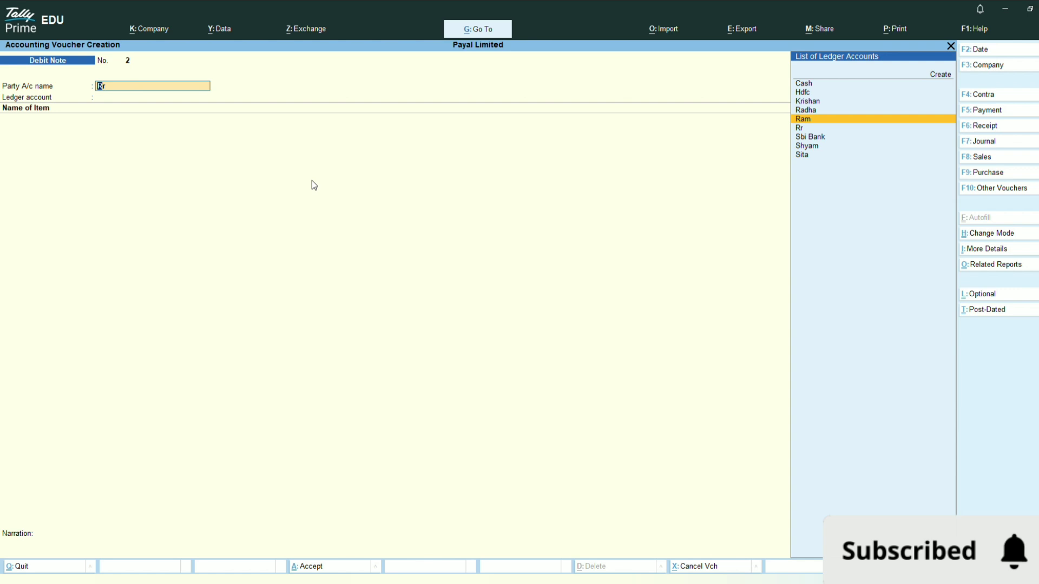
key("Return")
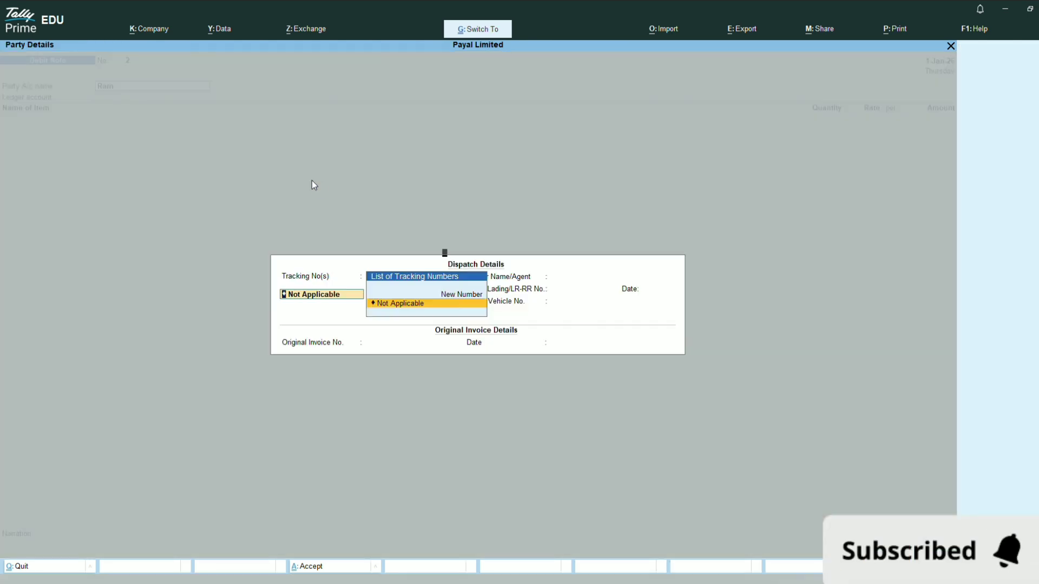
key("ctrl+a")
key("BackSpace")
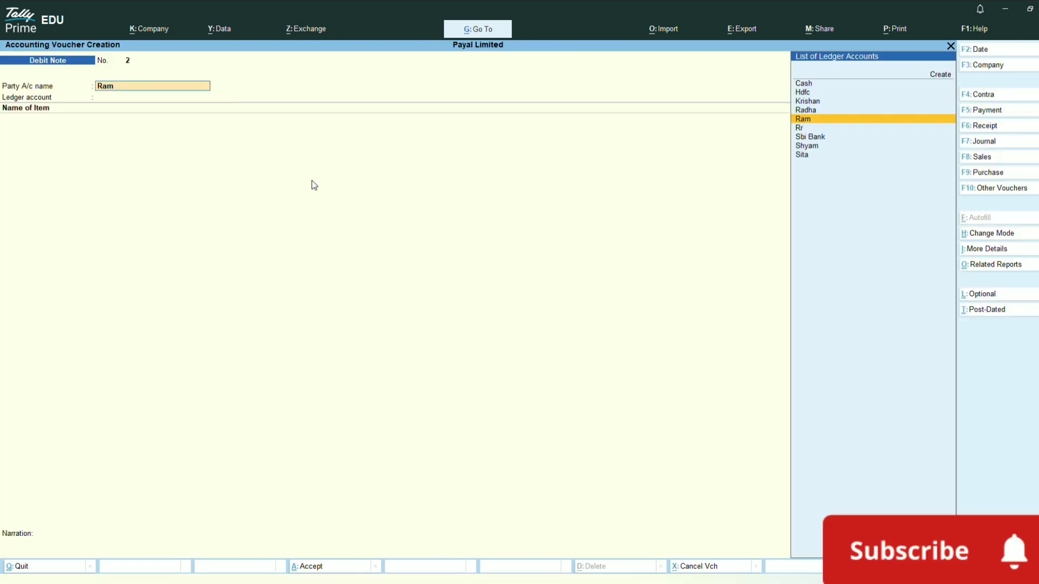
key("ctrl+Return")
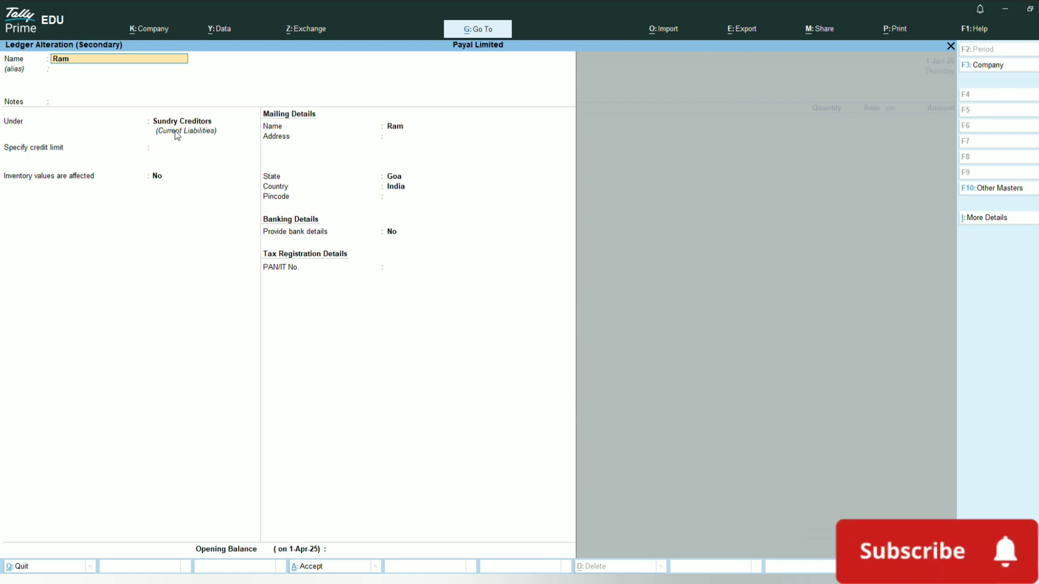
key("ctrl+a")
key("Return")
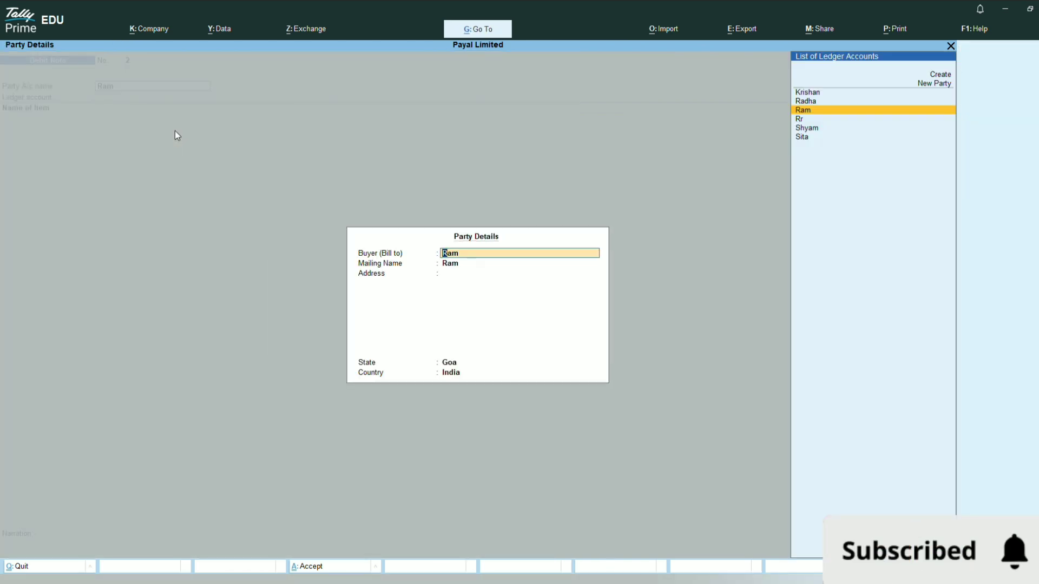
key("ctrl+a")
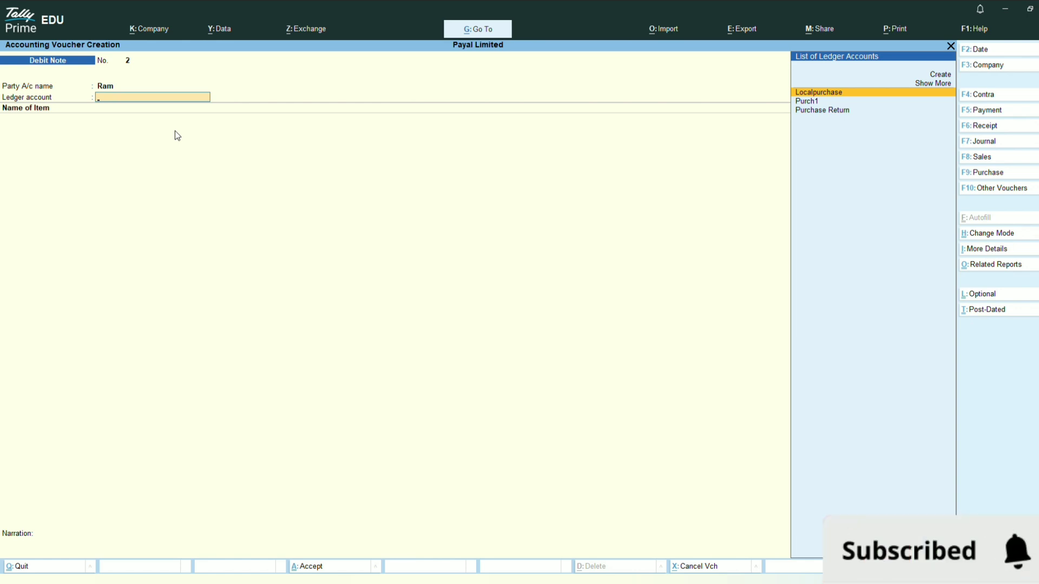
Set the debit note's ledger account to Purchase Return
key("Down")
key("Down")
key("Up")
key("Up")
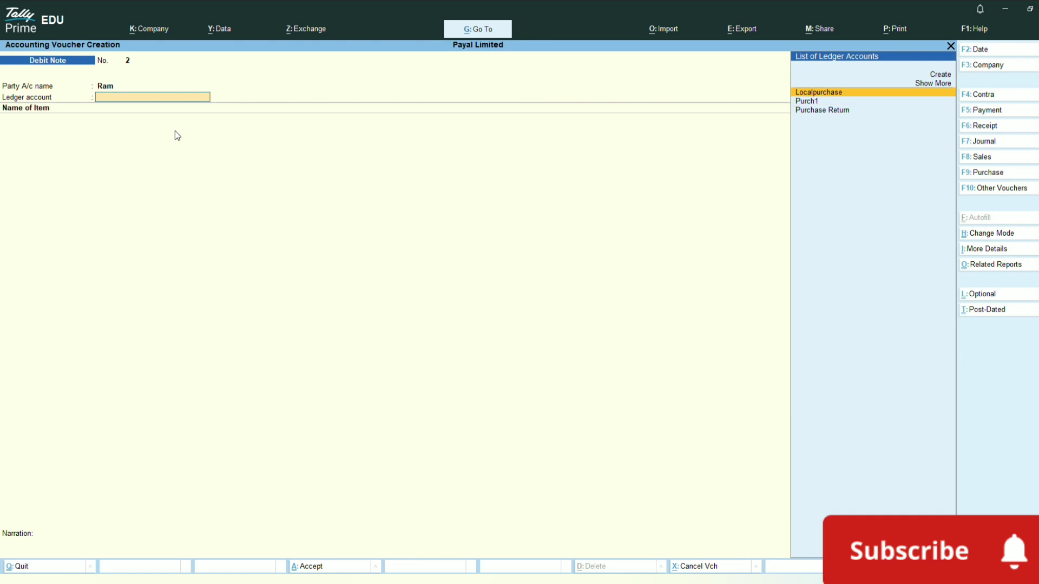
key("Down")
key("Down")
key("Return")
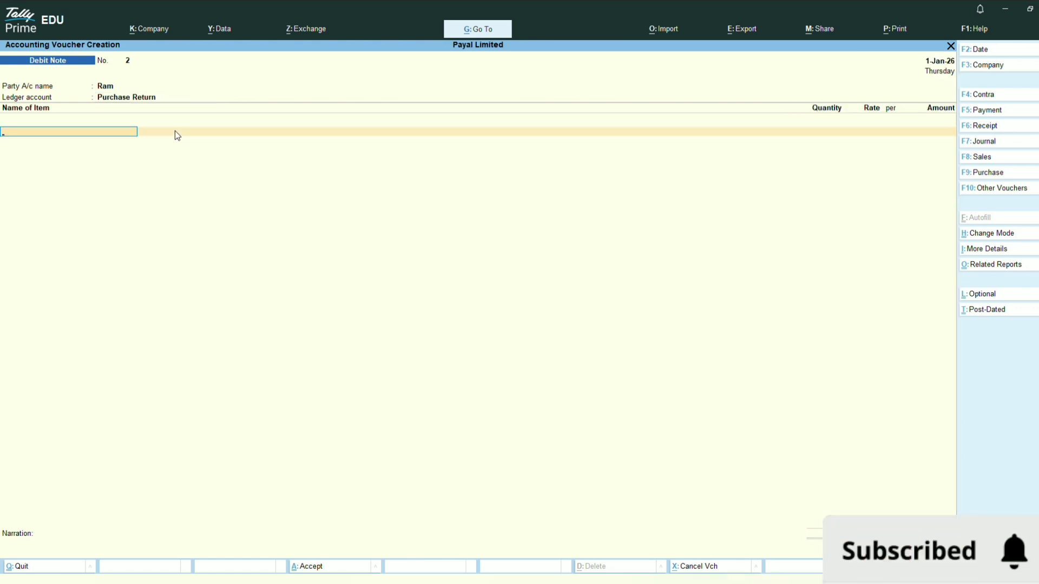
Review the group of the Purchase Return ledger and accept the ledger without changes
key("BackSpace")
key("ctrl+Return")
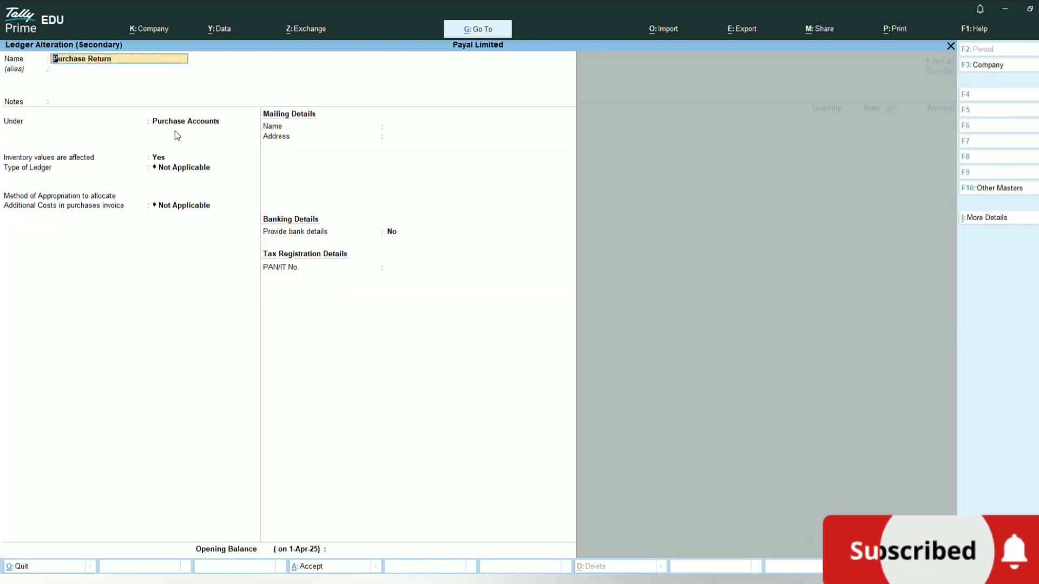
key("Return")
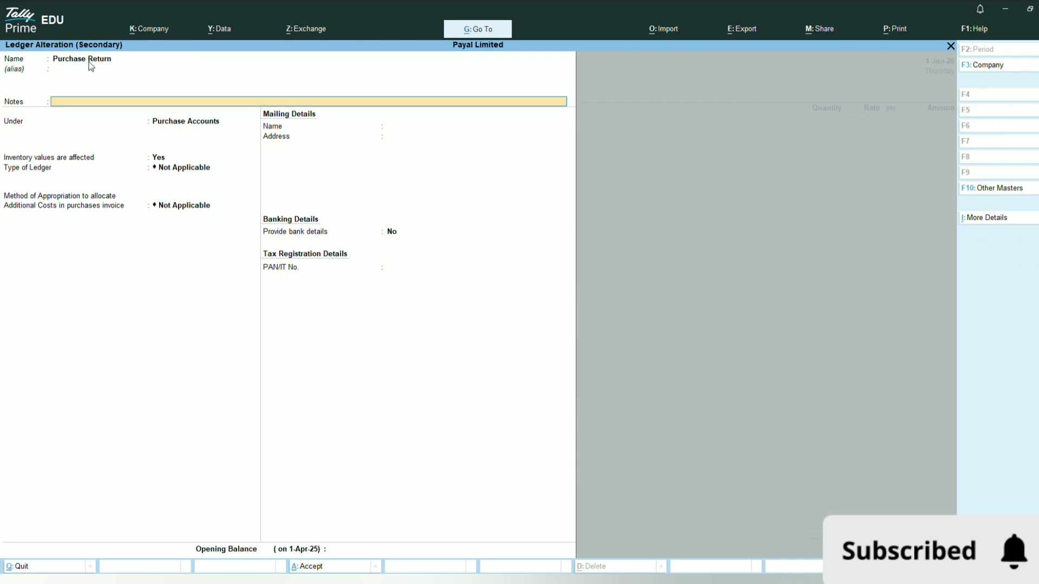
key("Return")
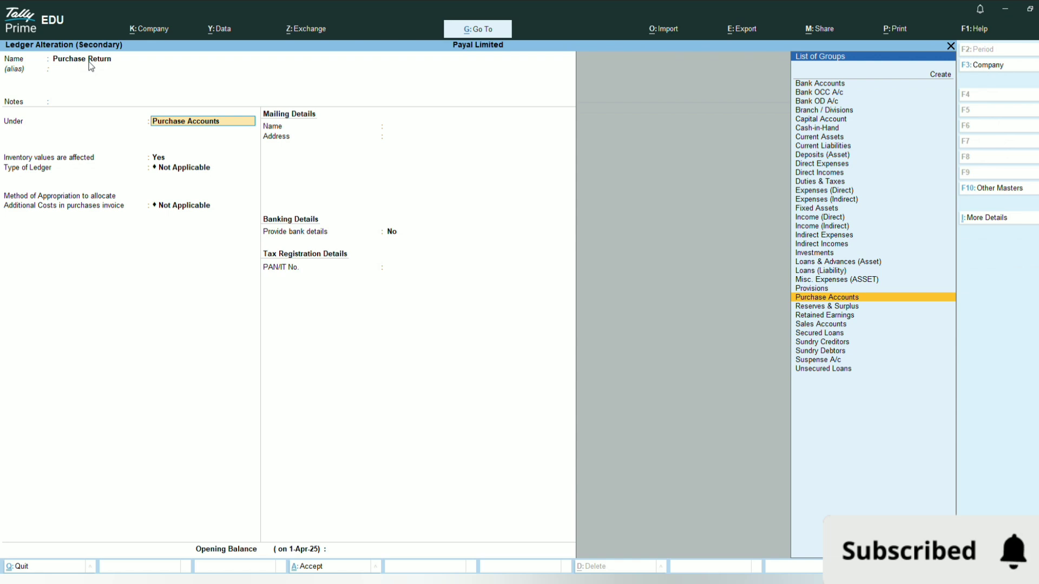
key("ctrl+a")
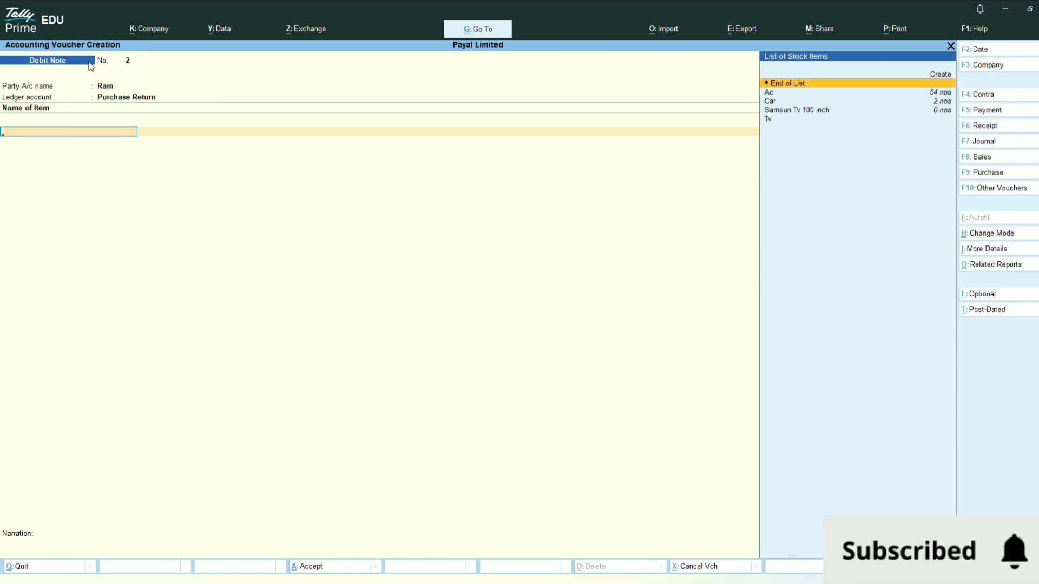
Add the stock item Ac with a quantity of 10 nos, keeping the prefilled rate and amount
key("Down")
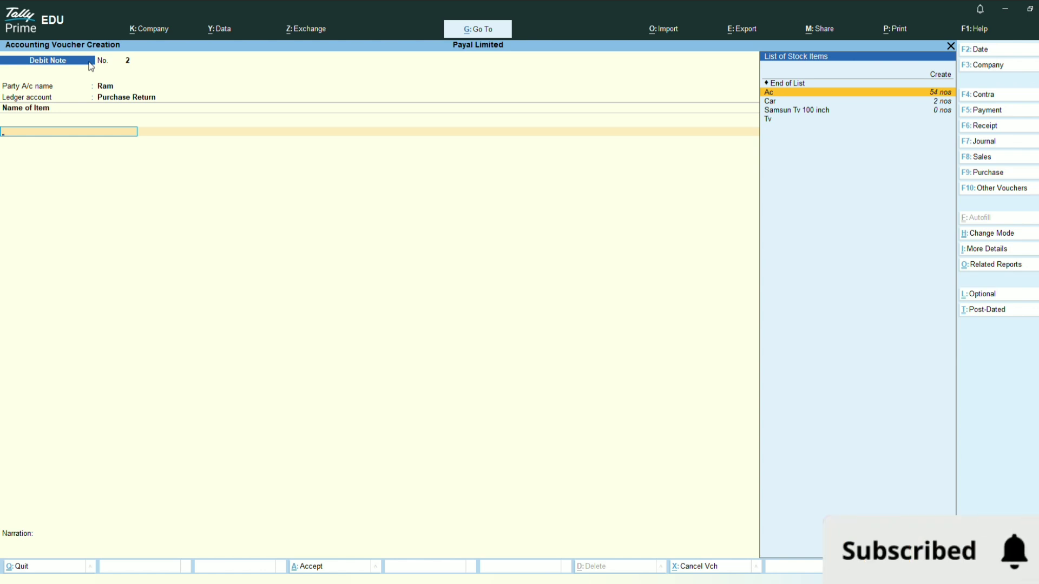
key("Return")
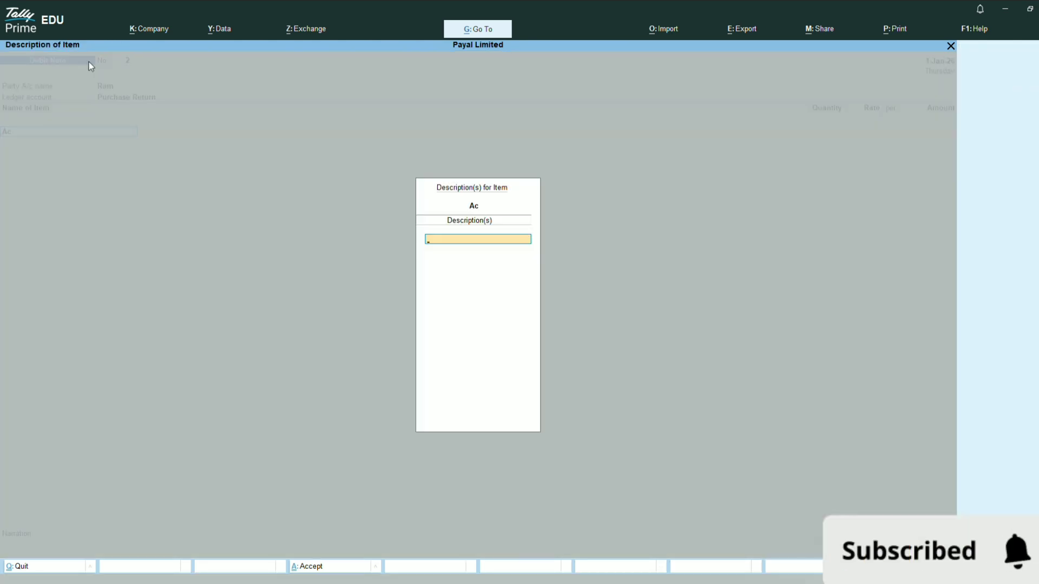
key("Return")
key("Return")
key("Return")
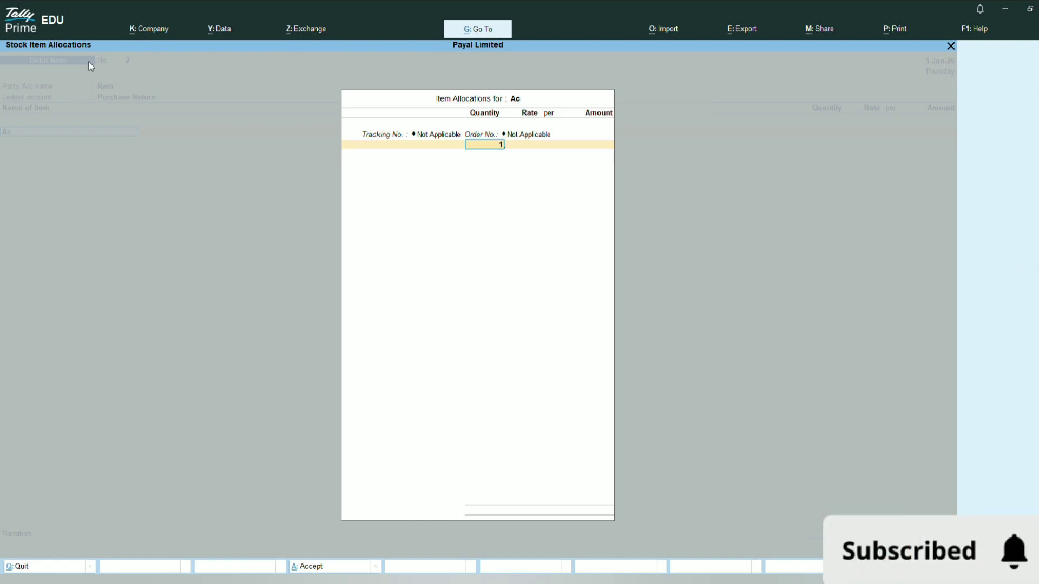
type("10")
key("Return")
key("Return")
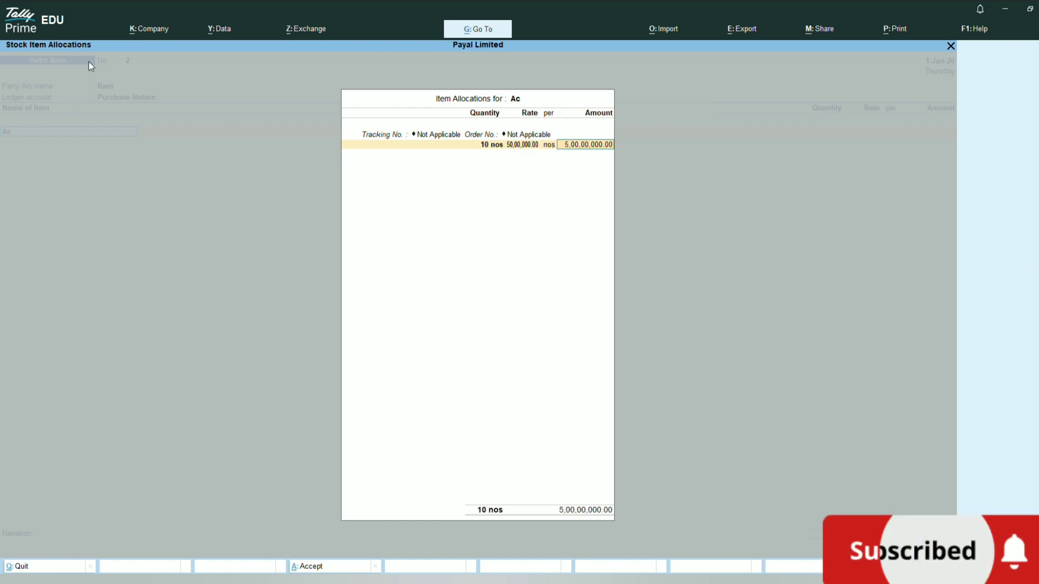
key("Return")
key("Return")
key("Return")
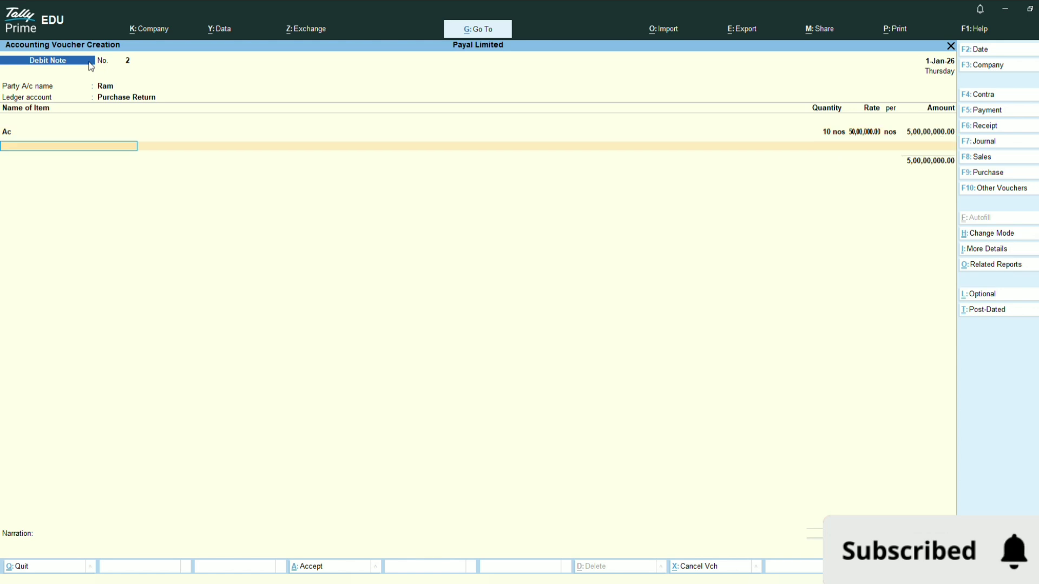
Save the debit note and return to the Gateway of Tally
key("ctrl+a")
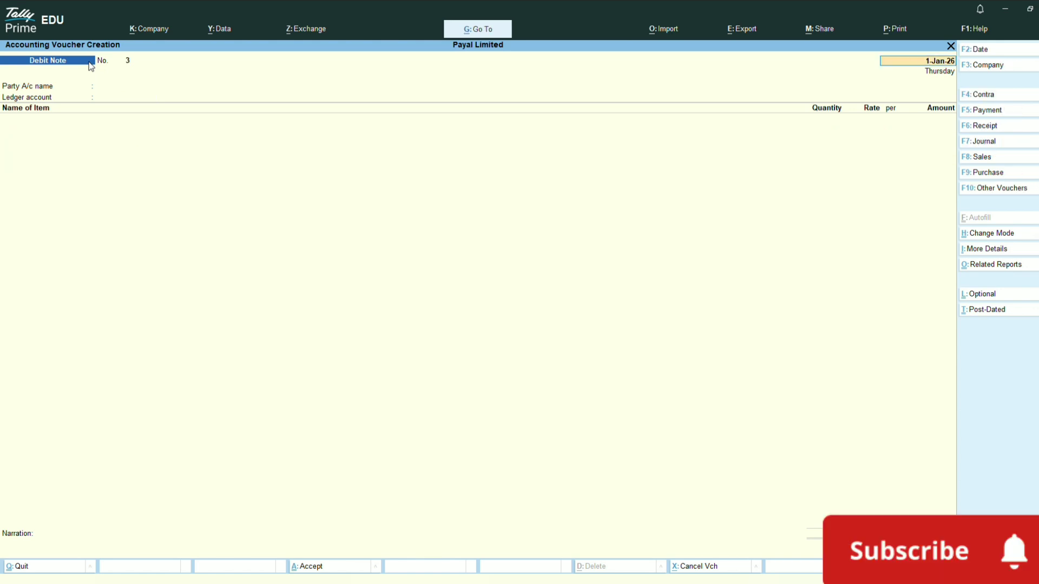
key("BackSpace")
key("Escape")
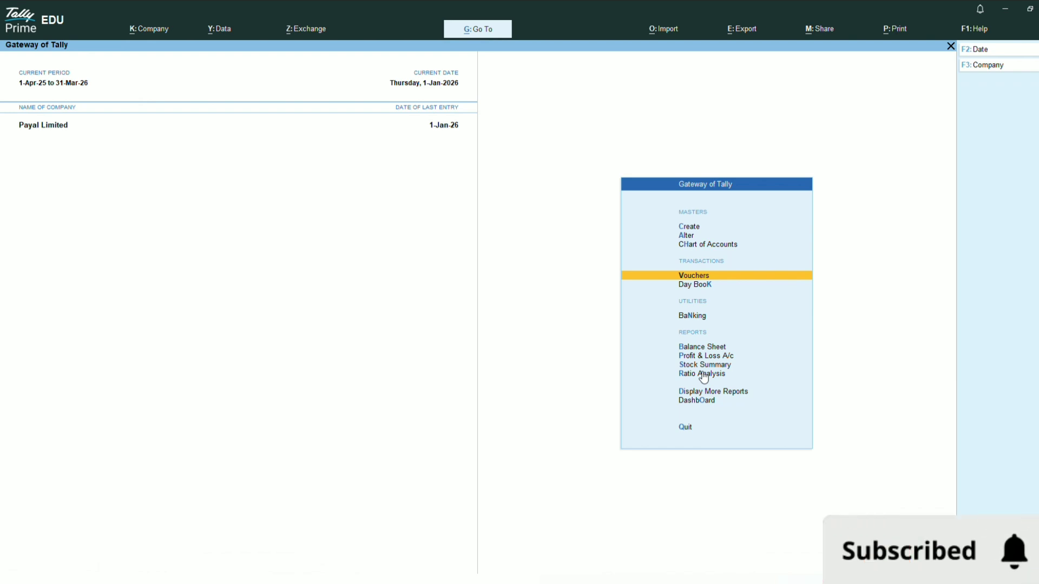
Open the Stock Summary report and drill down into the monthly summary of the stock item Ac
key("Down")
key("Down")
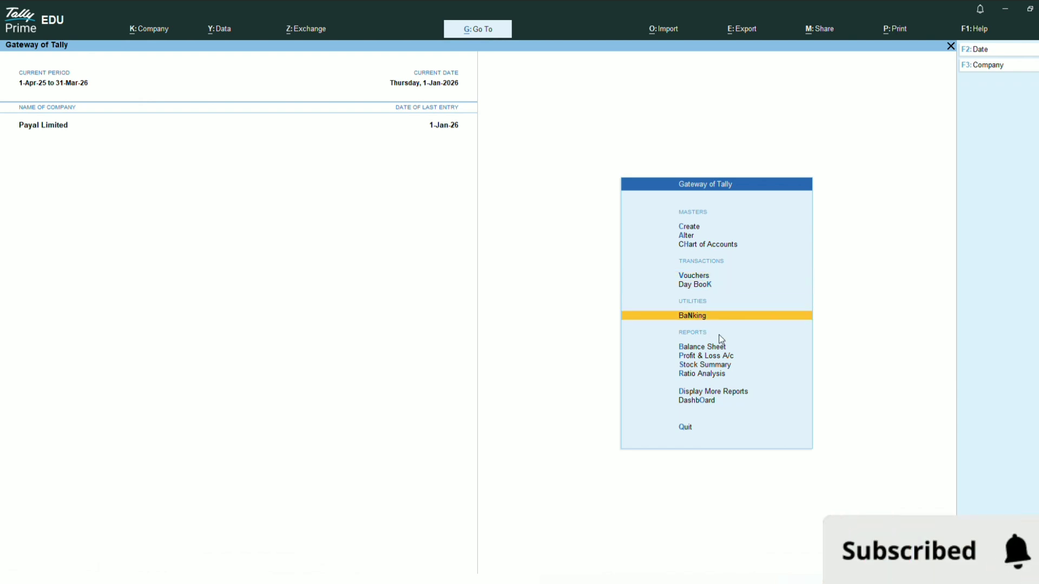
key("Down")
key("Down")
key("Down")
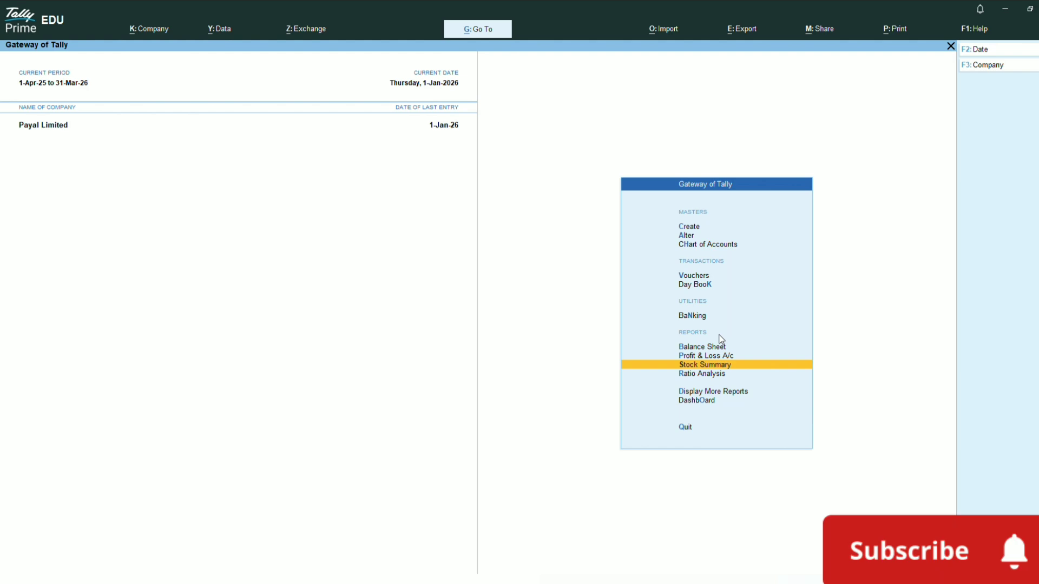
key("Return")
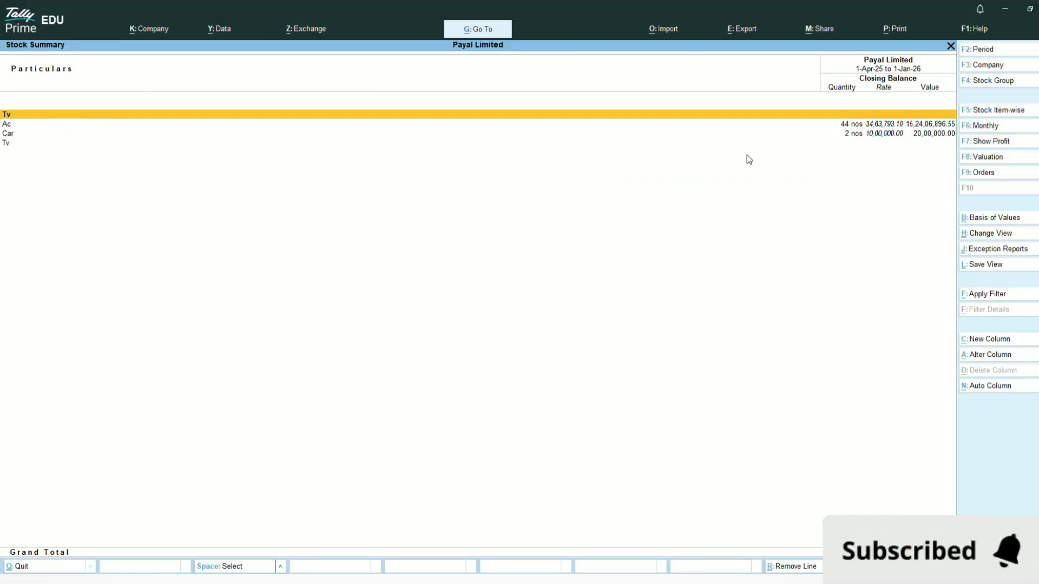
key("Down")
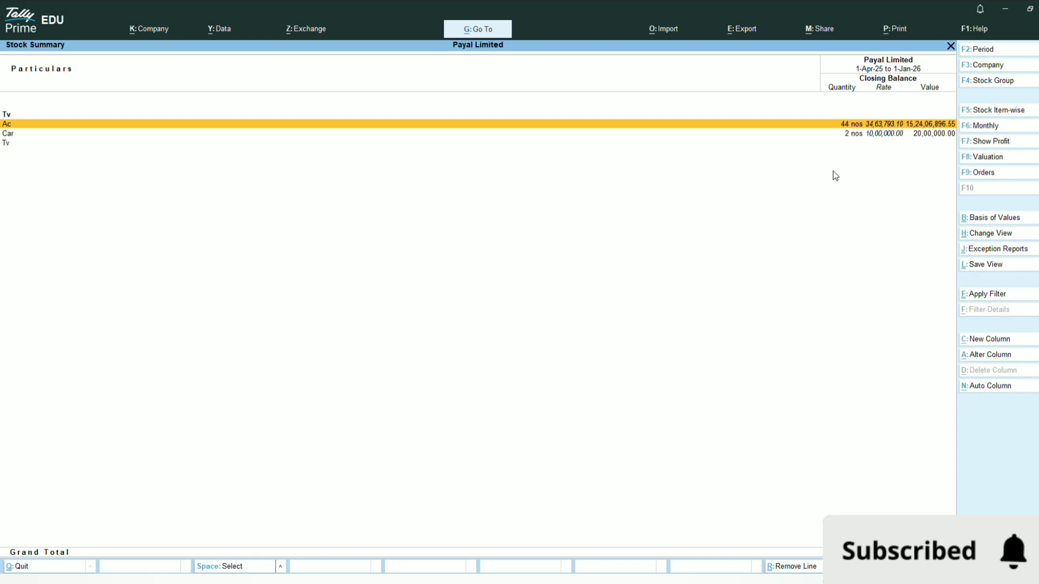
key("Return")
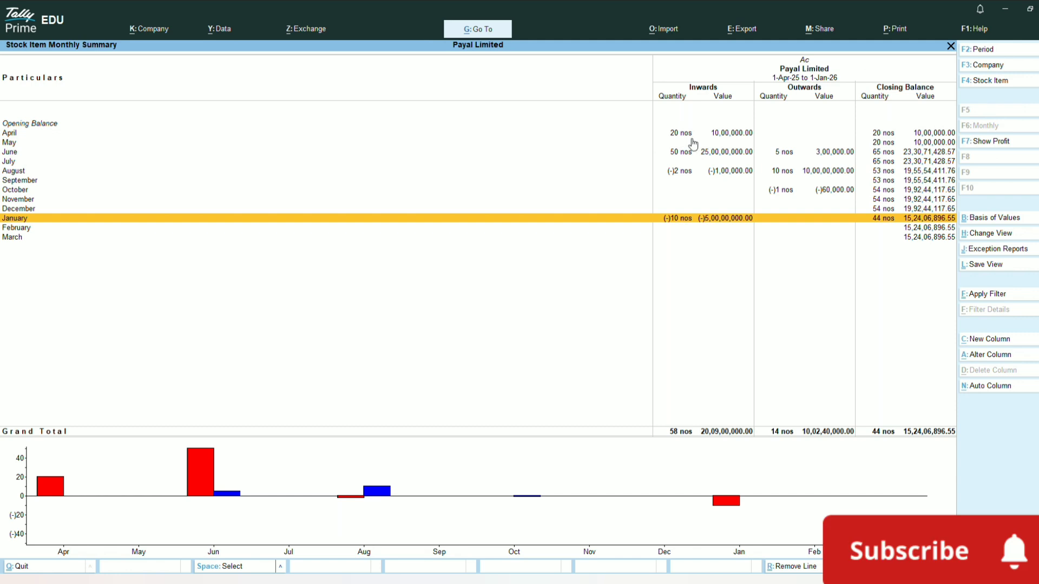
Examine the monthly inward quantities and values of Ac, starting from April
key("Up")
key("Up")
key("Up")
key("Up")
key("Up")
key("Up")
key("Up")
key("Up")
key("Up")
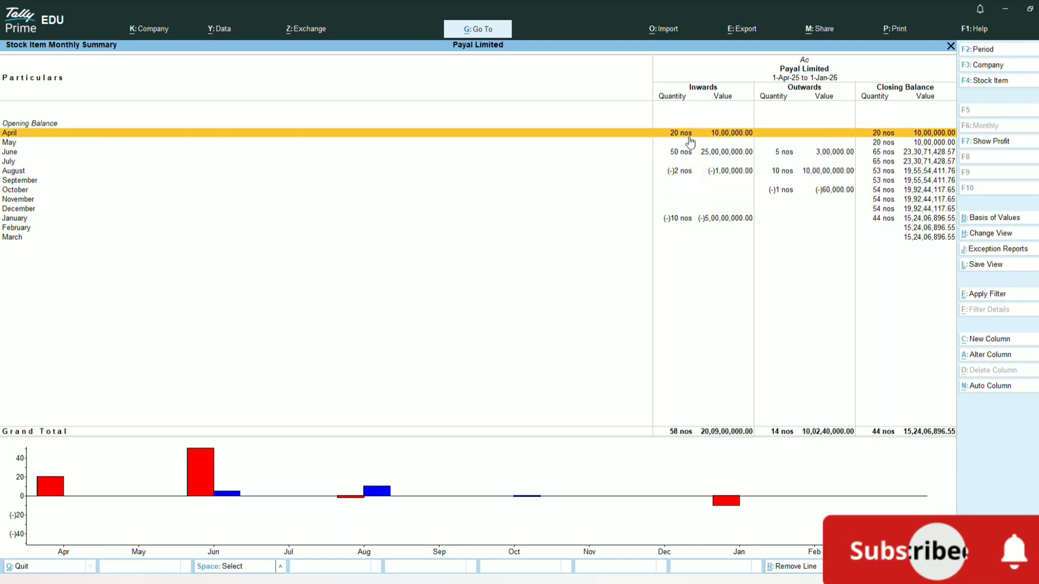
key("Down")
key("Down")
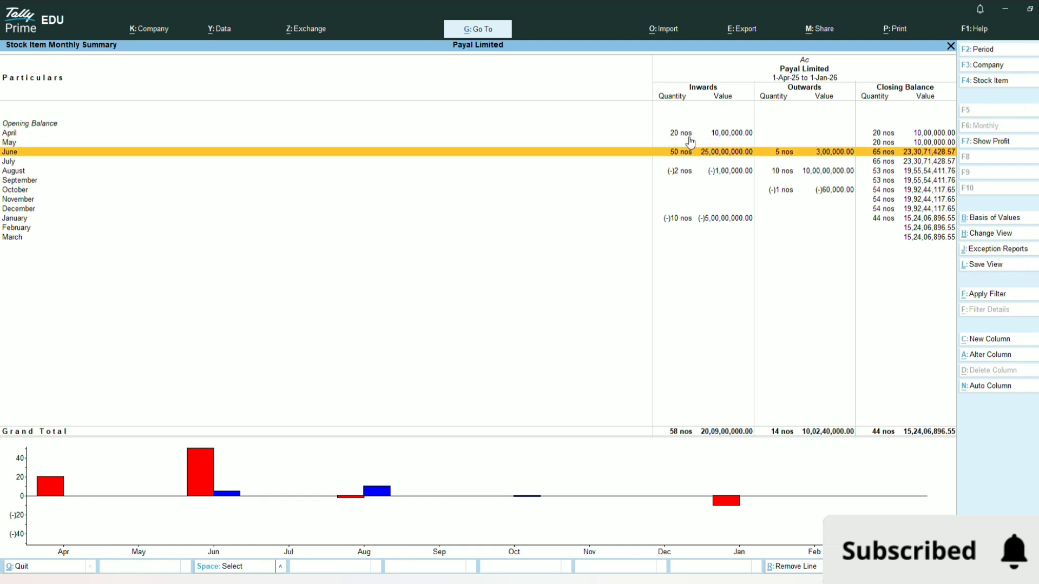
key("Down")
key("Down")
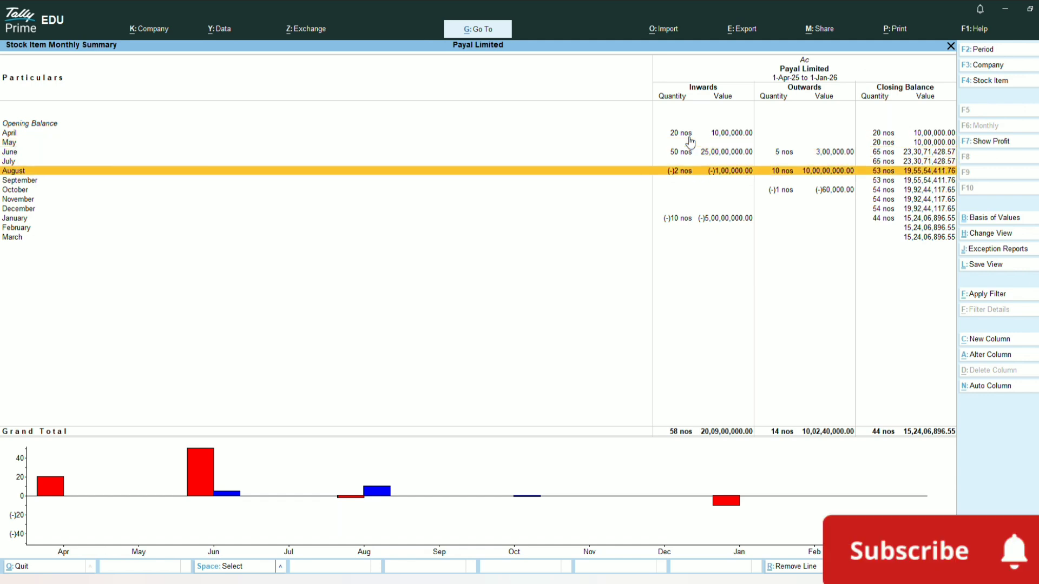
key("Up")
key("Up")
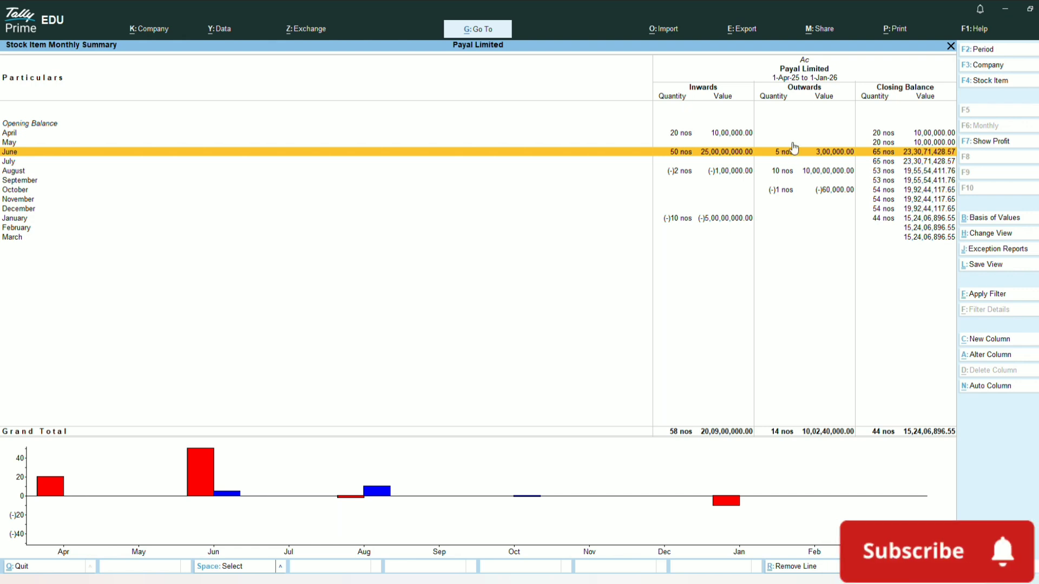
Examine the monthly outward quantities and closing balance of Ac, and return to the Gateway of Tally
left_click(782, 163)
key("Down")
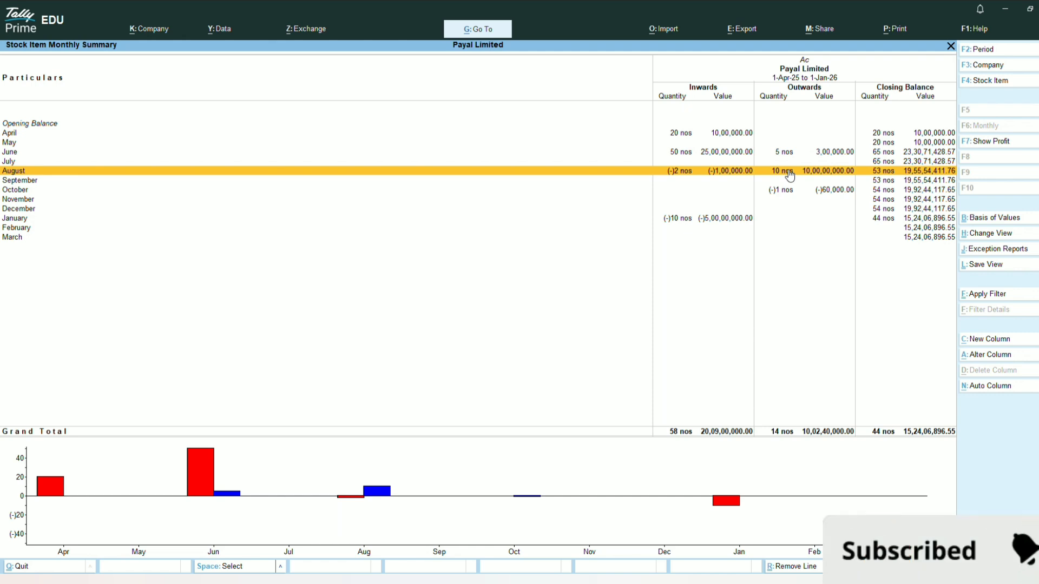
key("Down")
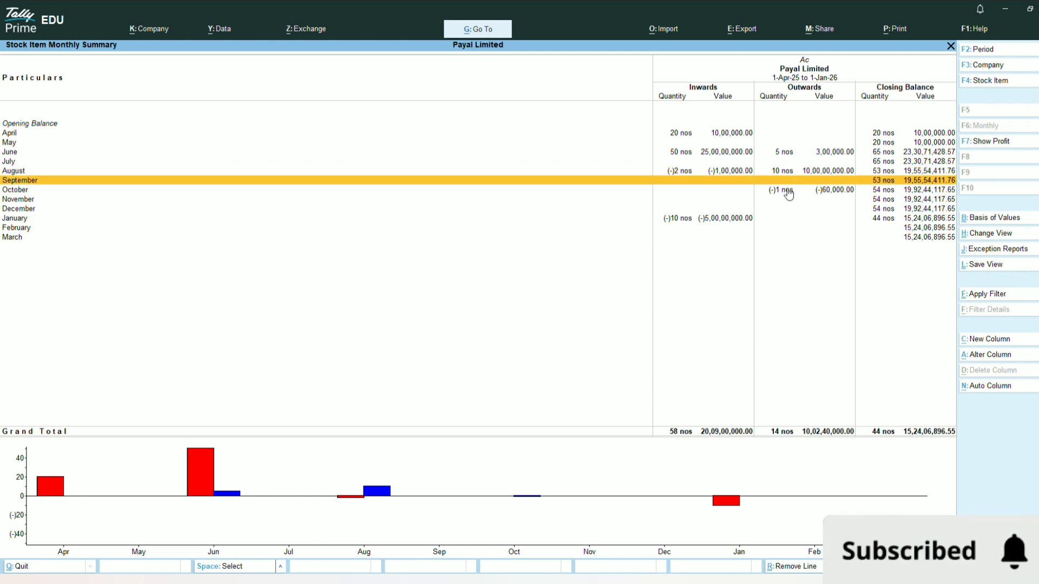
key("Down")
key("Down")
key("Down")
key("Down")
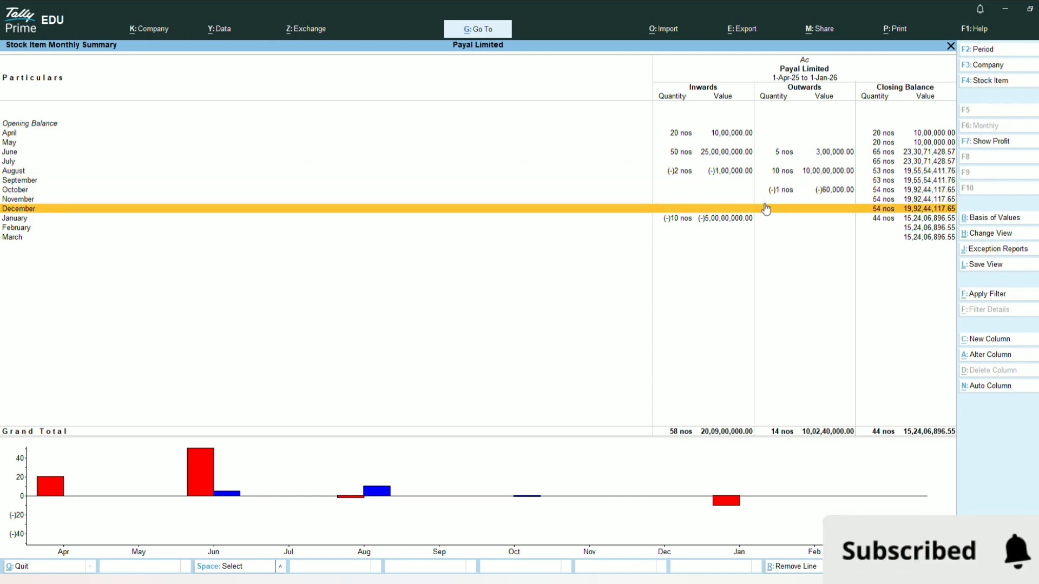
key("Down")
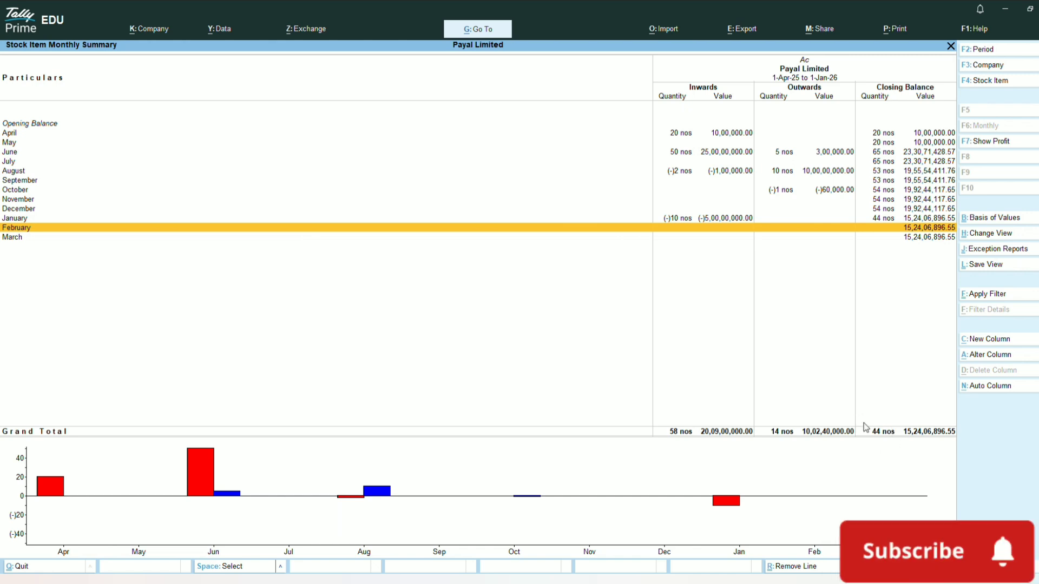
key("Escape")
key("Escape")
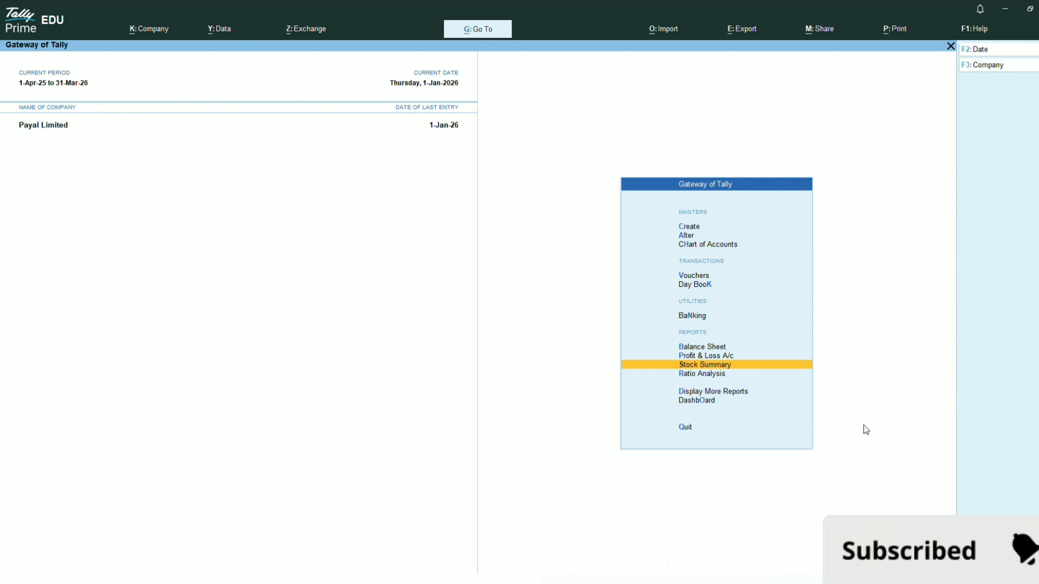
Start a new credit note voucher and set its date to 1-Feb-26
key("v")
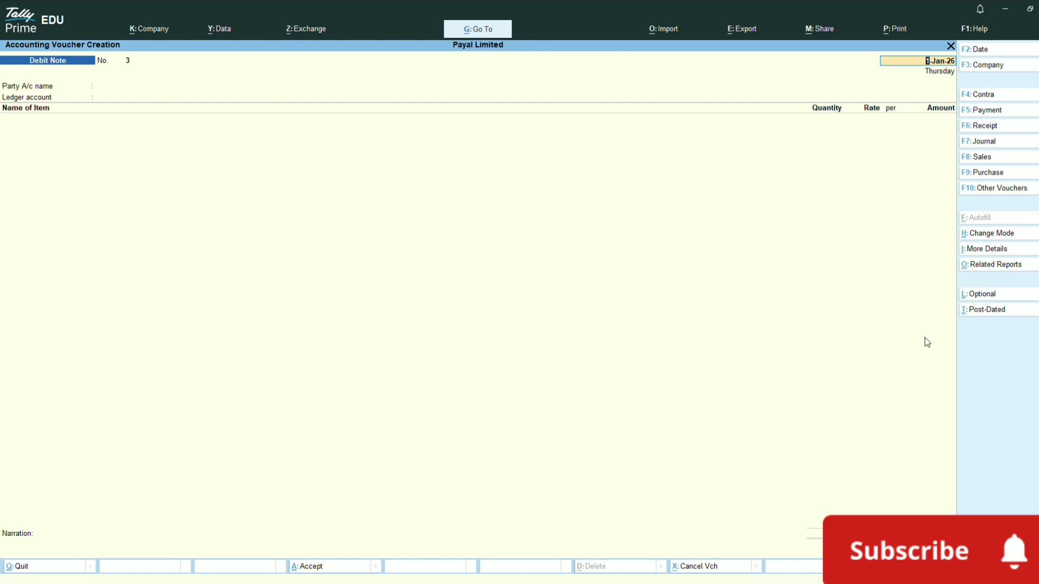
key("alt+F6")
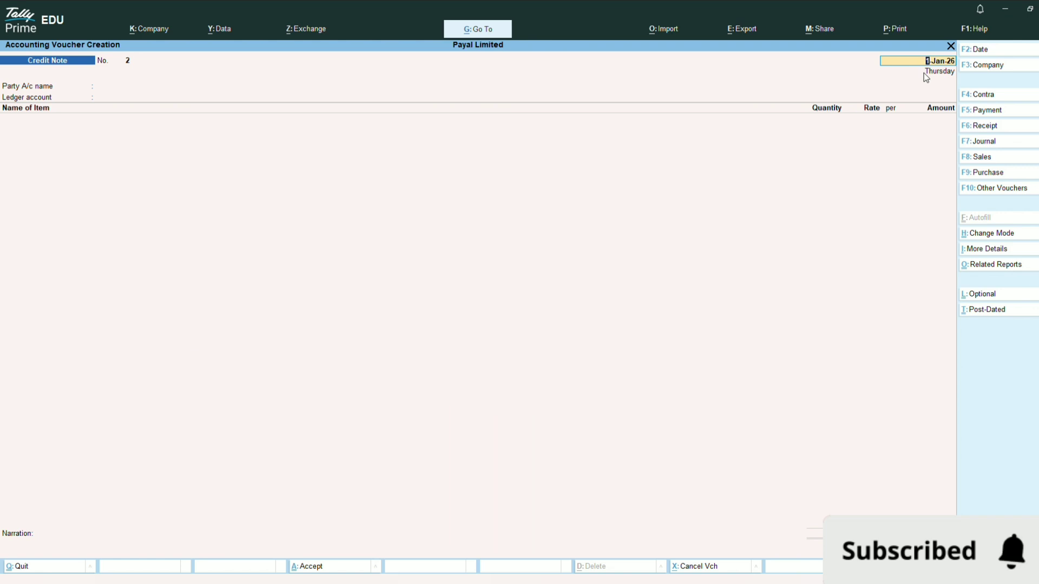
key("F2")
type("1")
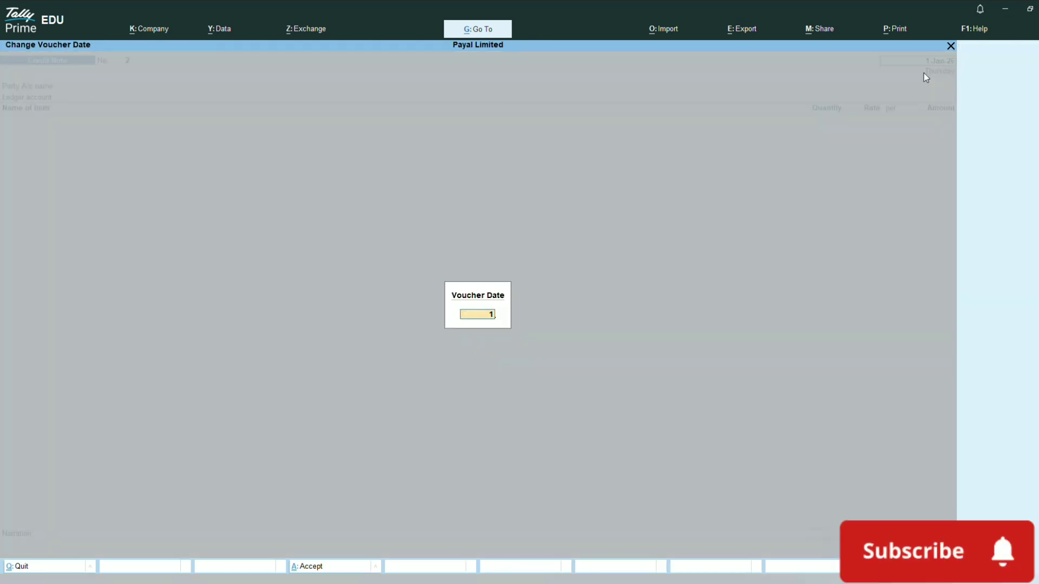
type("/2/26")
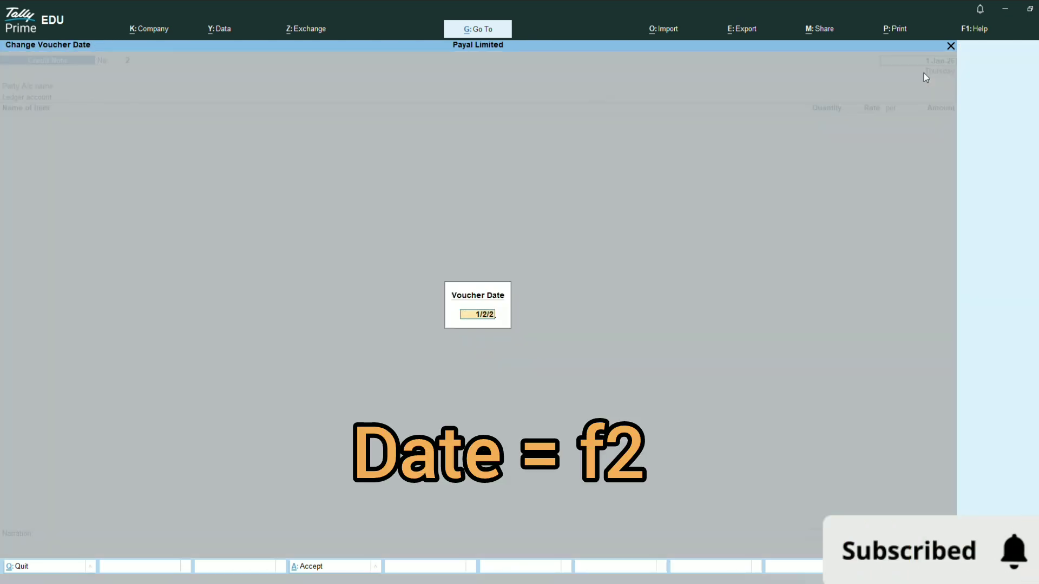
key("Return")
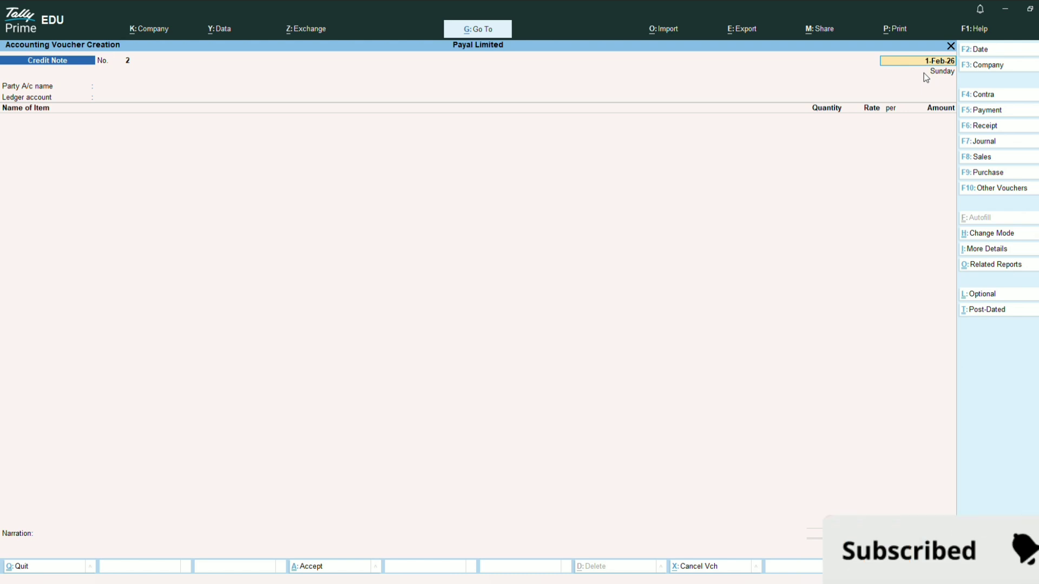
key("Return")
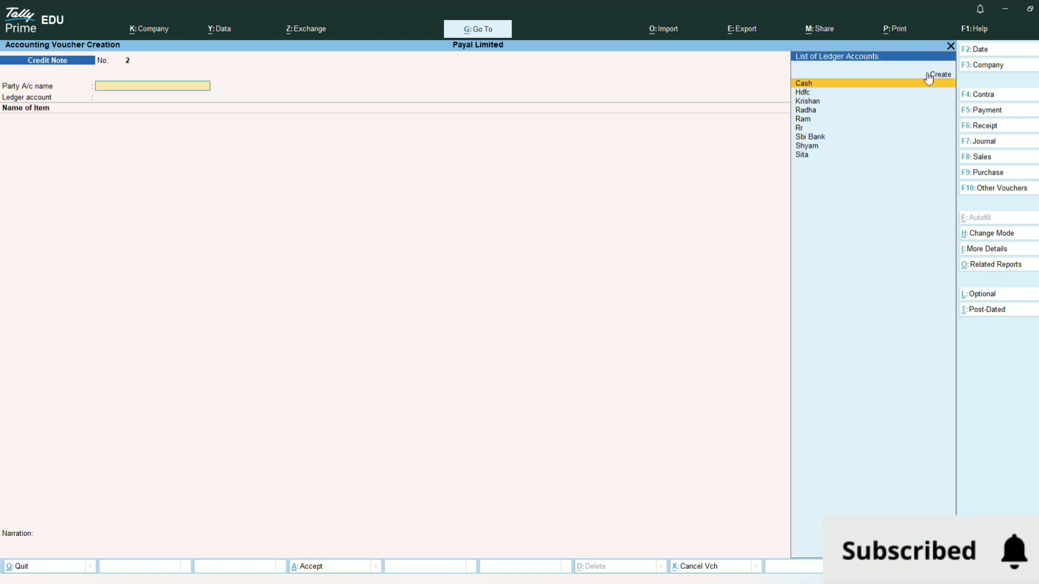
key("Down")
key("Down")
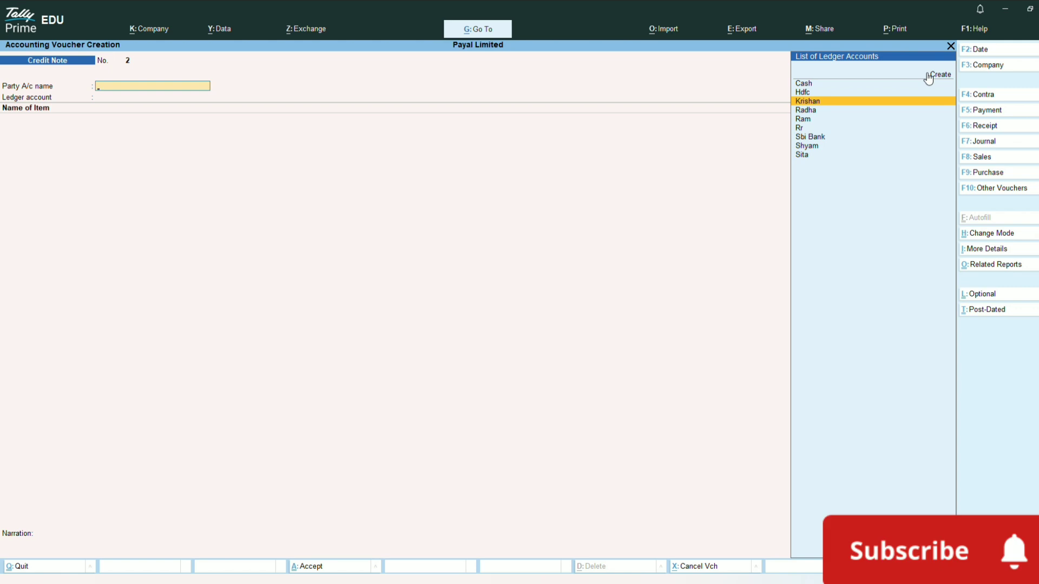
key("Return")
key("Return")
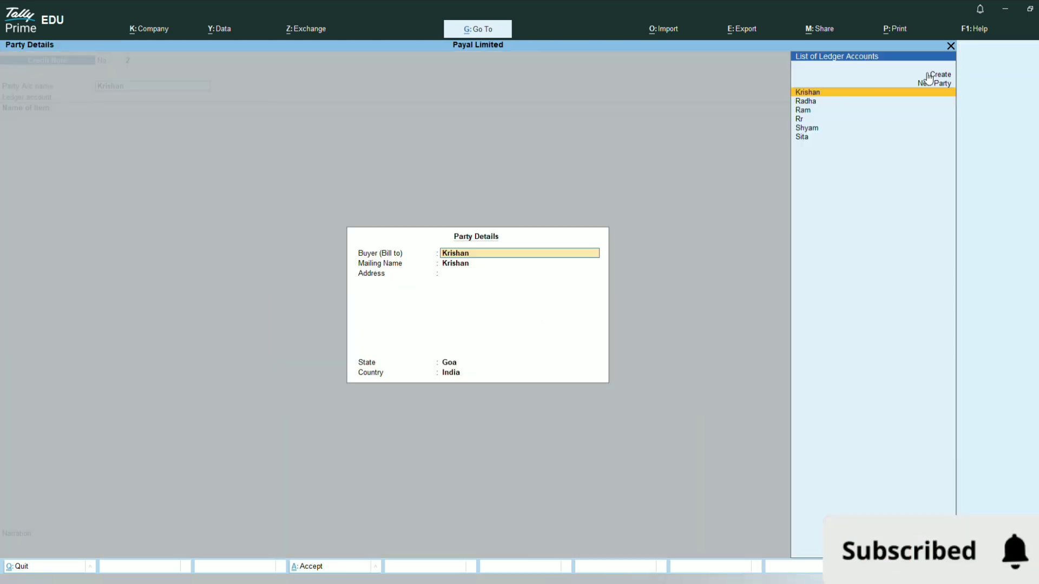
key("ctrl+a")
key("BackSpace")
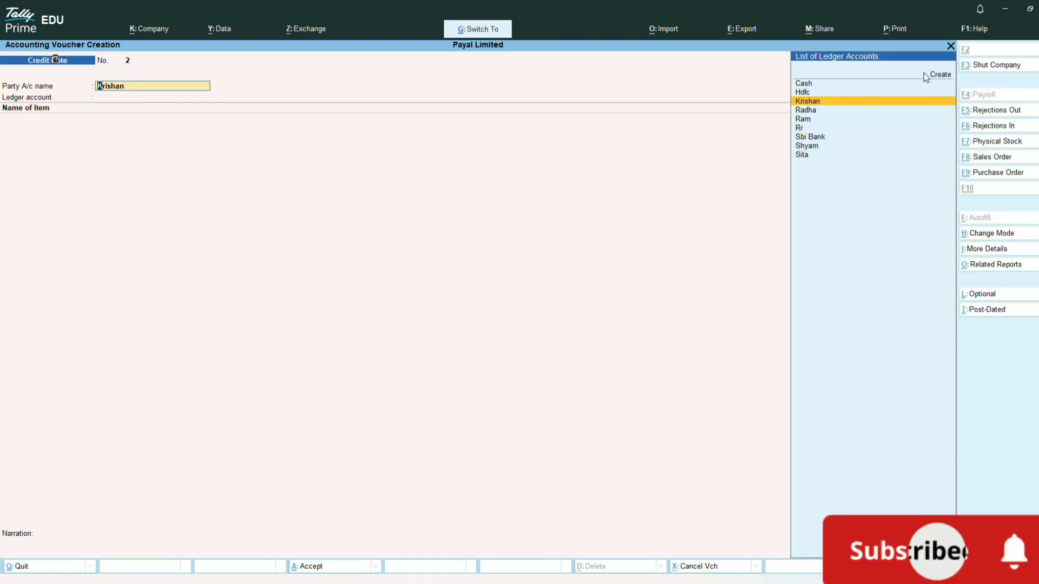
key("ctrl+Return")
key("Escape")
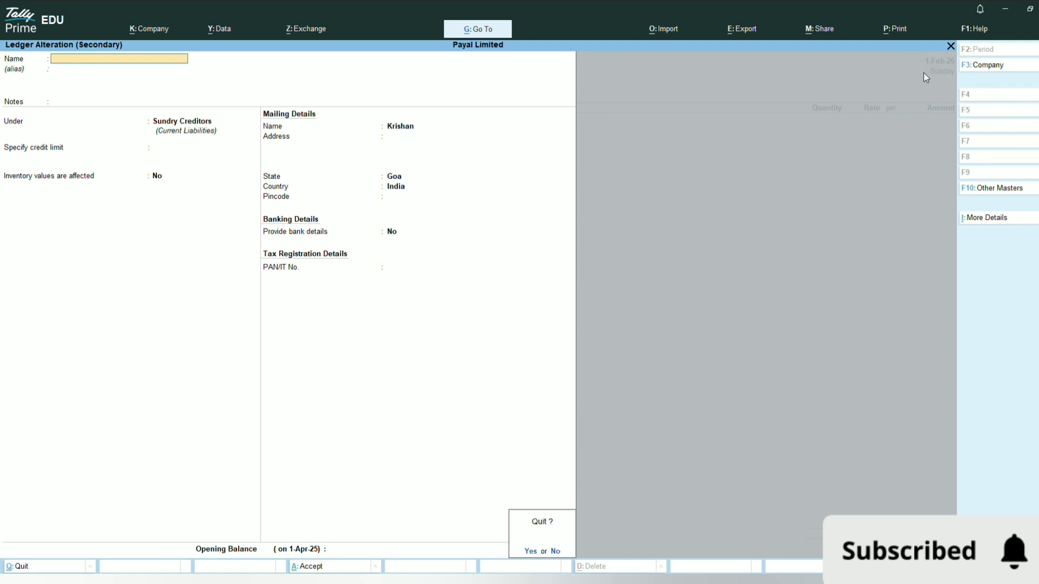
key("Return")
Set the credit note's party account to Rr, accepting the prefilled receipt and party details
key("Down")
key("Down")
key("Down")
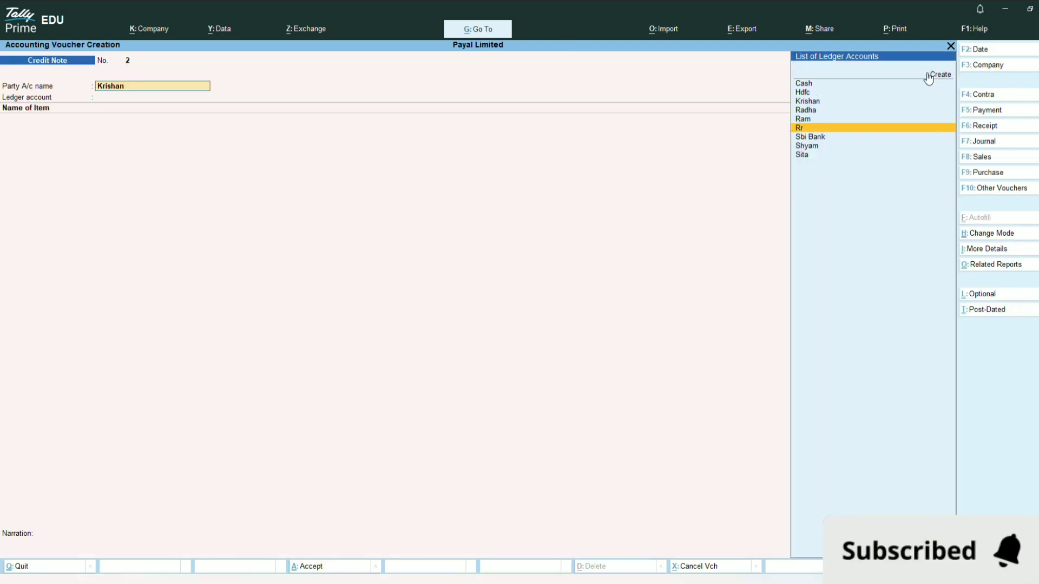
key("Return")
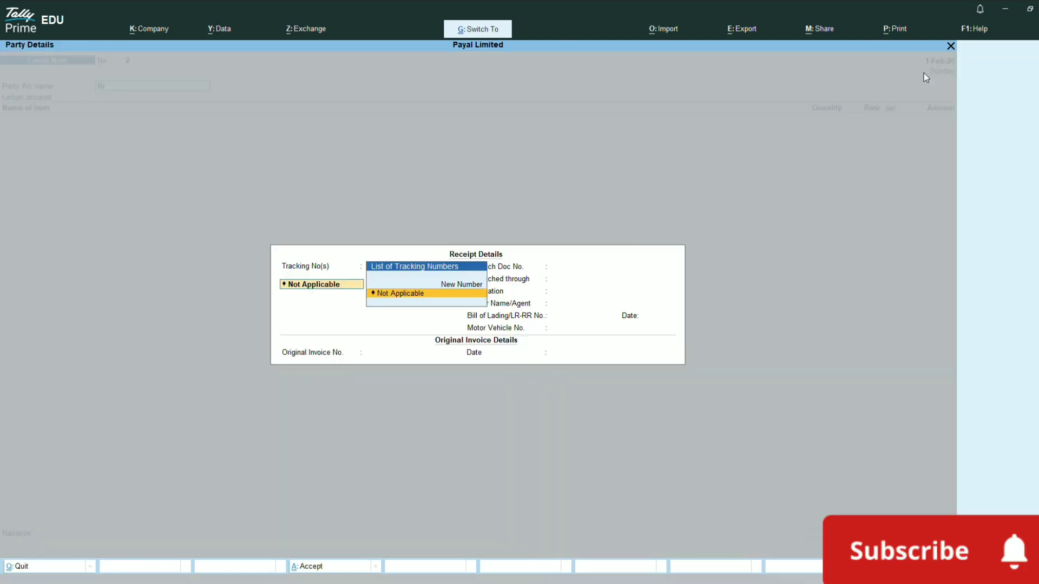
key("Return")
key("ctrl+a")
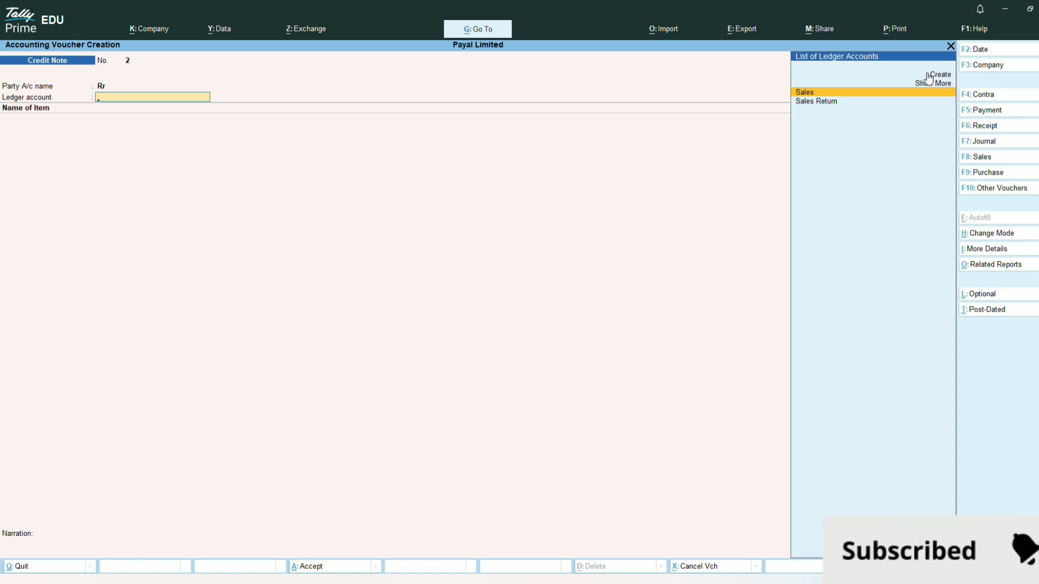
Set the credit note's ledger account to Sales Return, reviewing that ledger's group and accepting it without changes
key("Down")
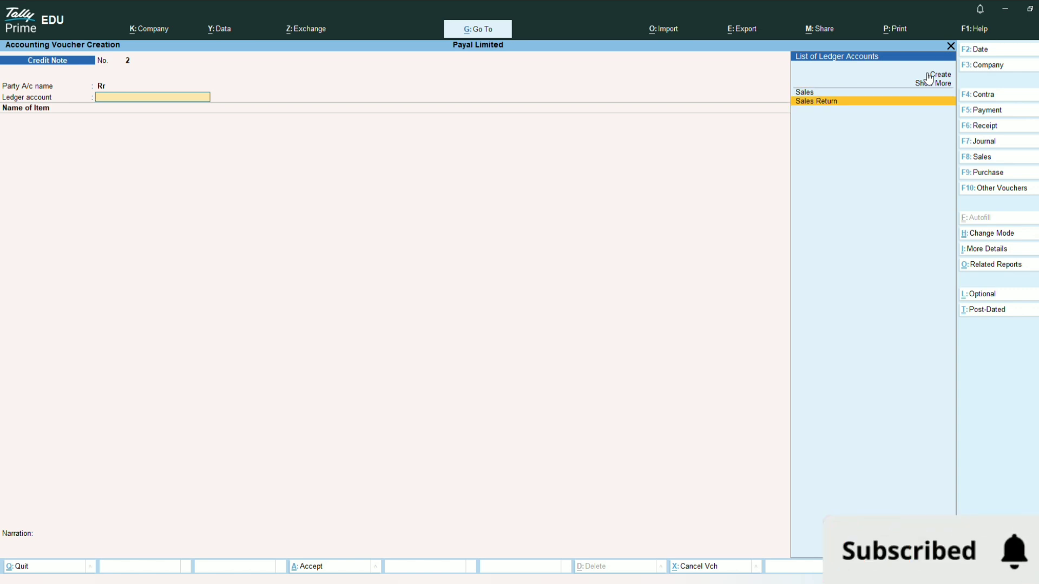
key("Return")
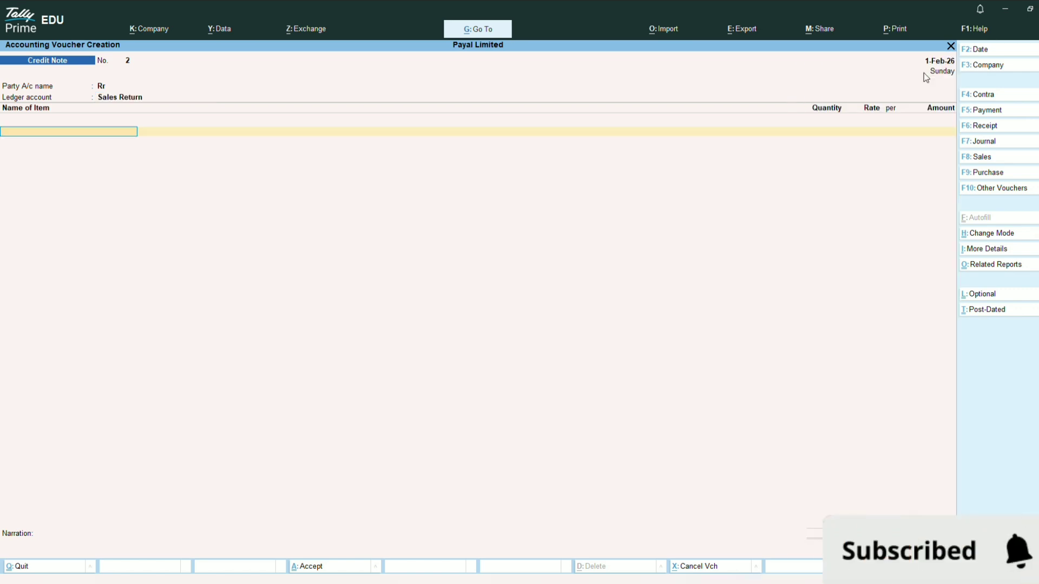
key("BackSpace")
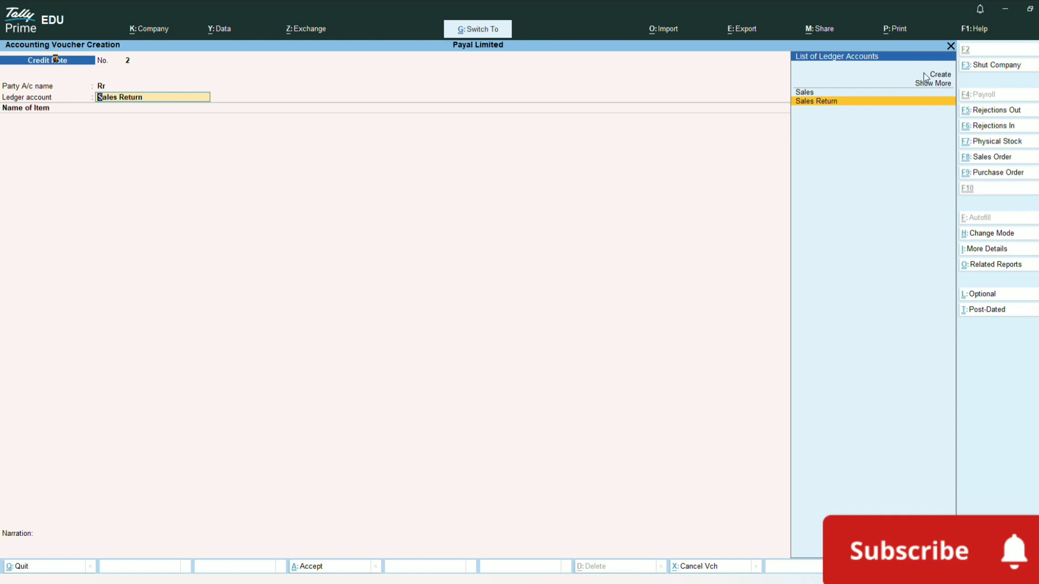
key("ctrl+Return")
key("Return")
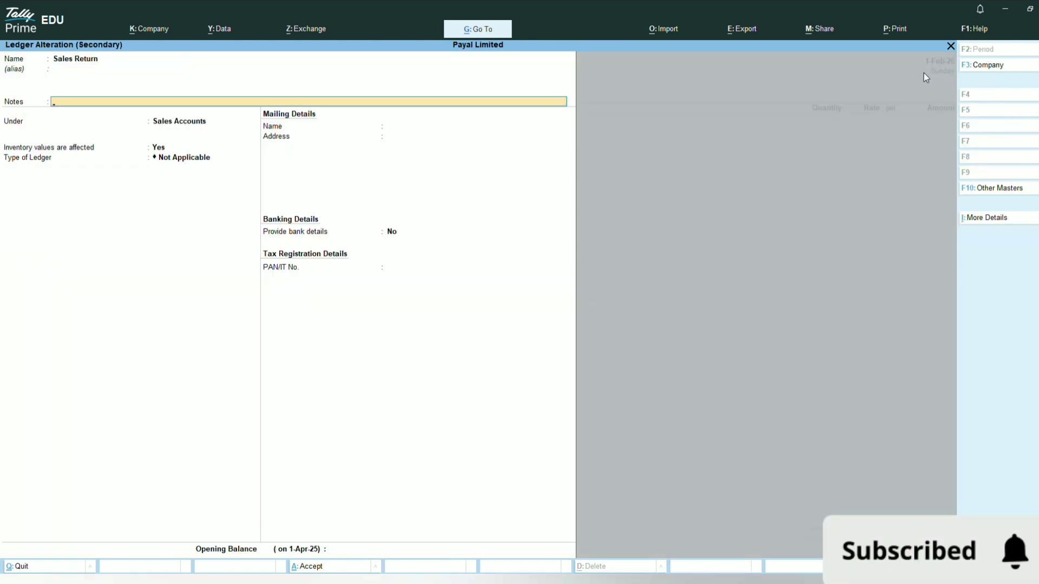
key("Return")
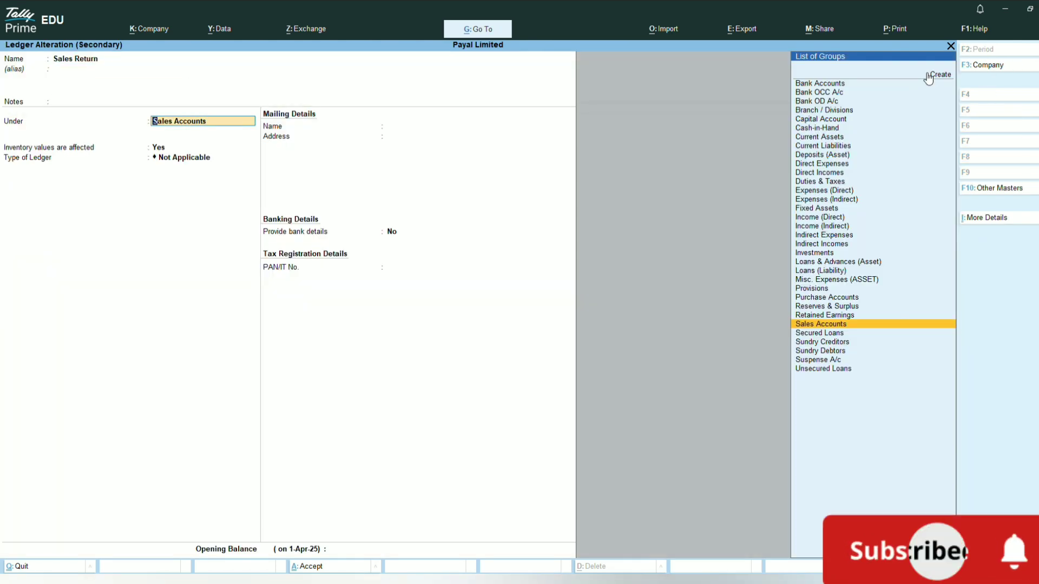
key("ctrl+a")
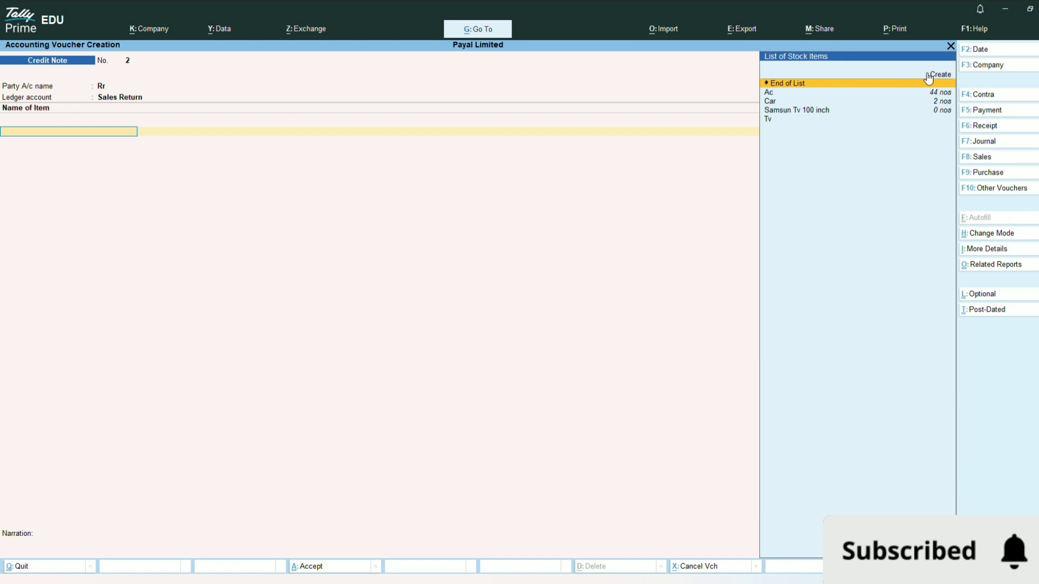
Add the stock item Ac to the credit note with tracking and order numbers not applicable and a quantity of 2 nos
key("Down")
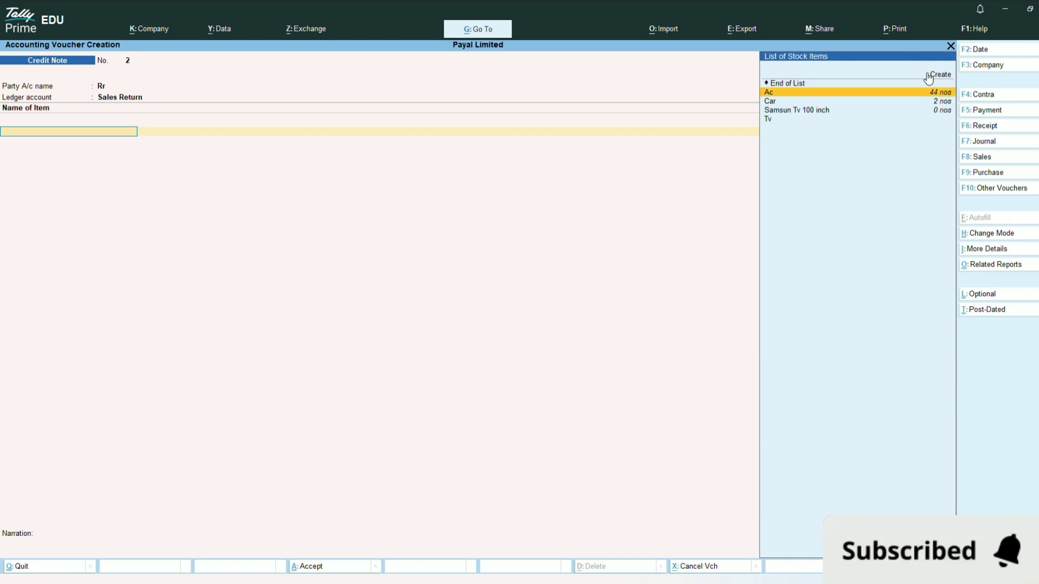
key("Return")
key("Return")
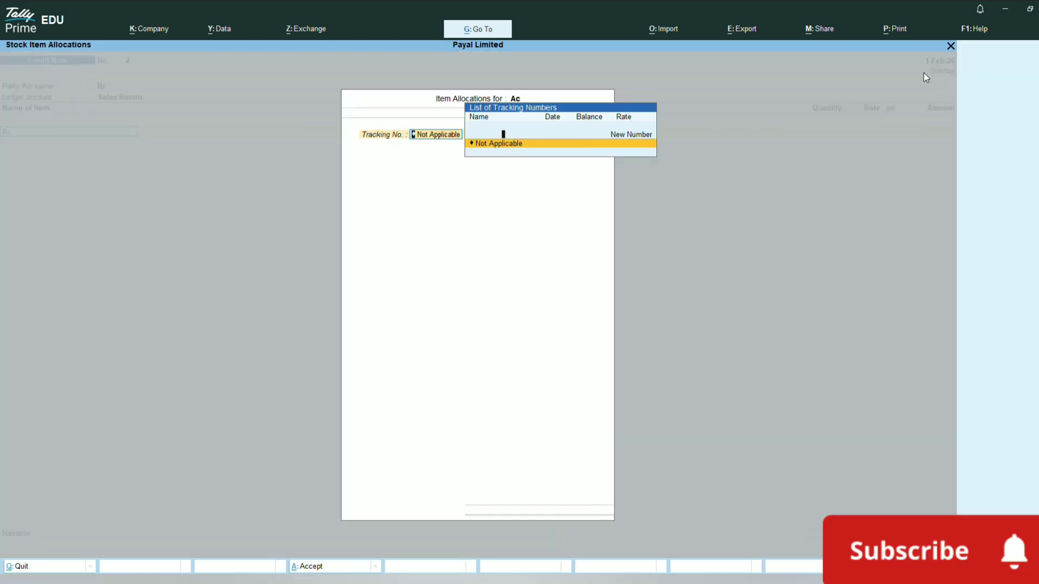
key("Return")
type("2")
key("Return")
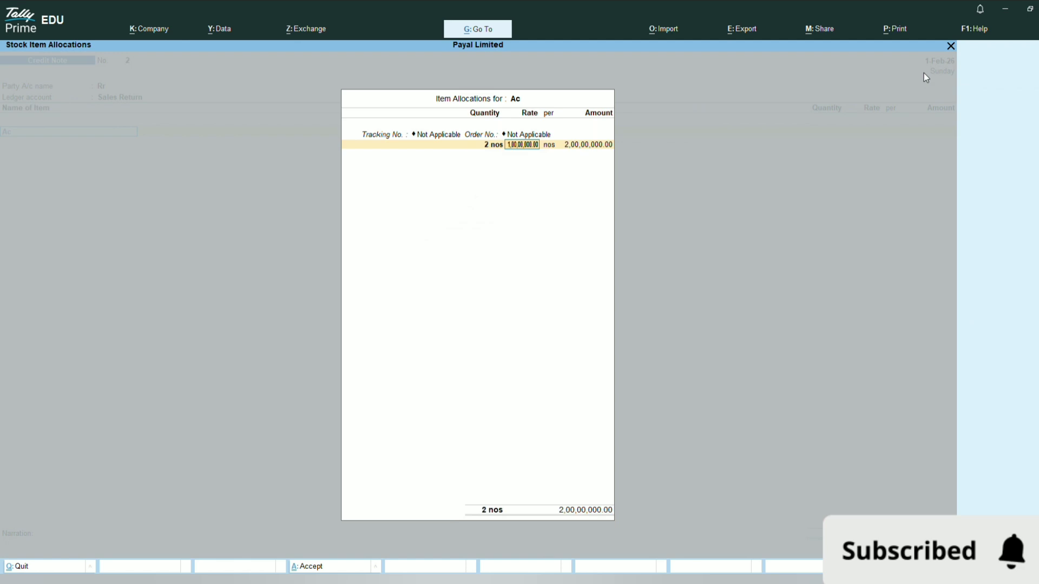
Accept the prefilled Ac rate of 1,00,00,000.00 per nos, then save the credit note and return to the Gateway of Tally
key("Return")
key("Return")
key("Return")
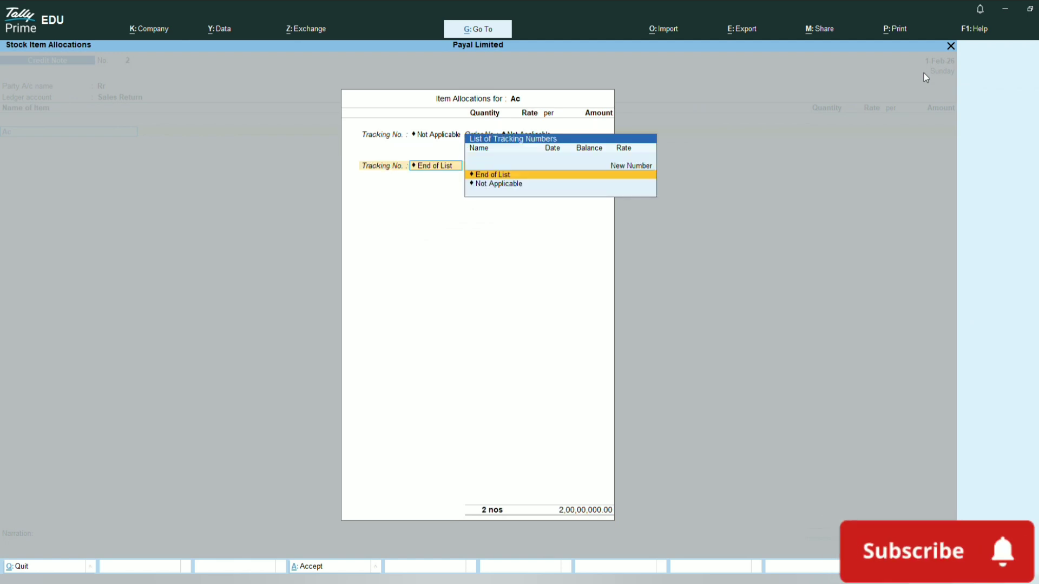
key("Return")
key("Return")
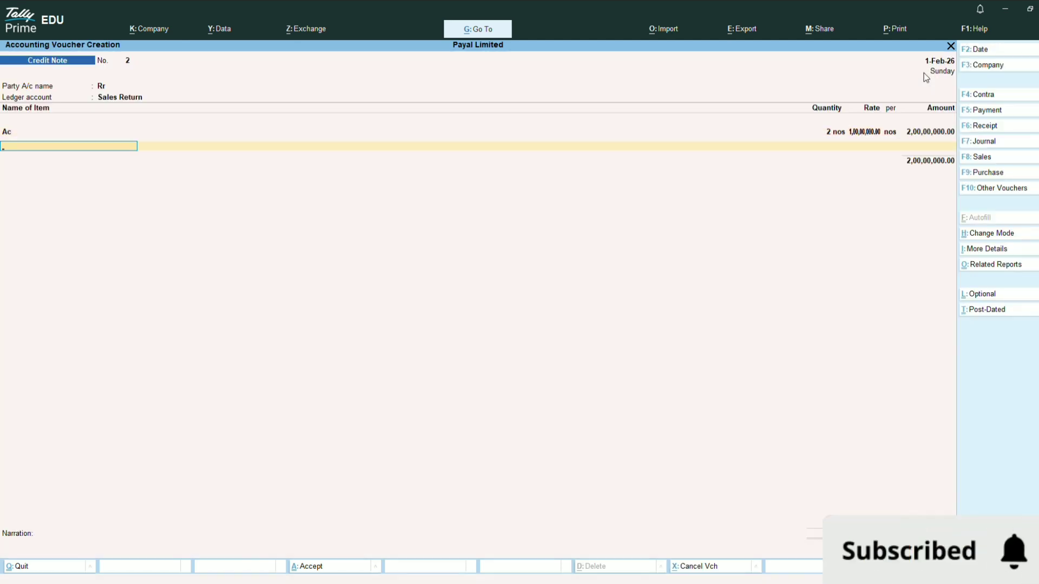
key("ctrl+a")
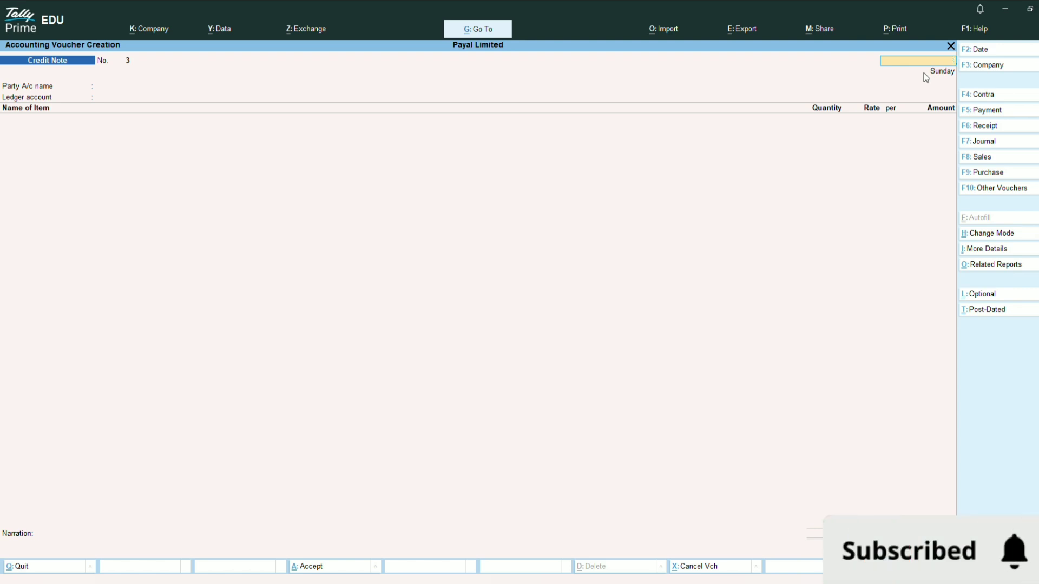
key("Escape")
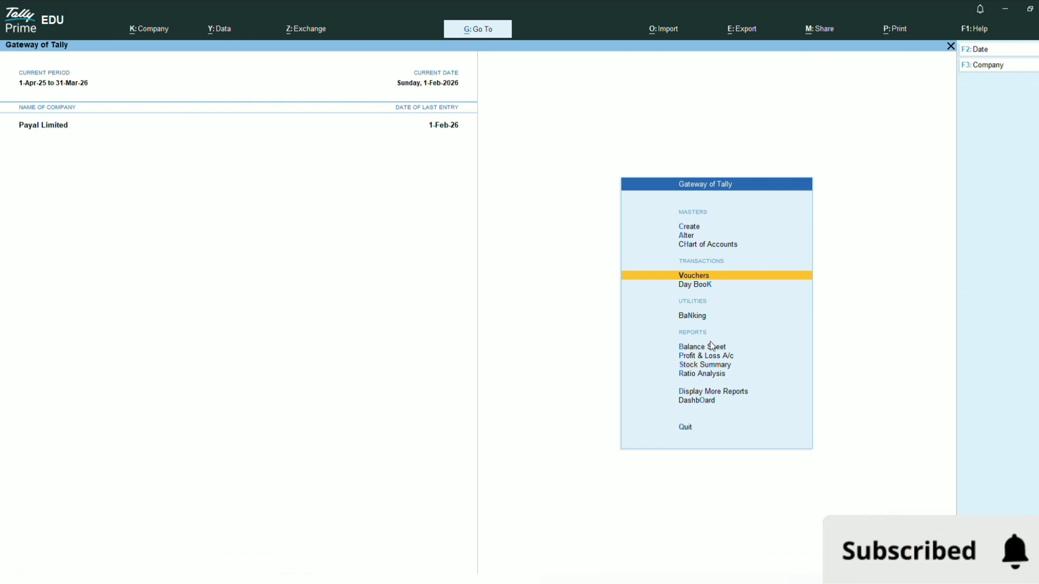
Examine the February outward quantity and closing balance of Ac in the Stock Summary's monthly view, and return to the Gateway of Tally
key("Down")
key("Down")
key("Down")
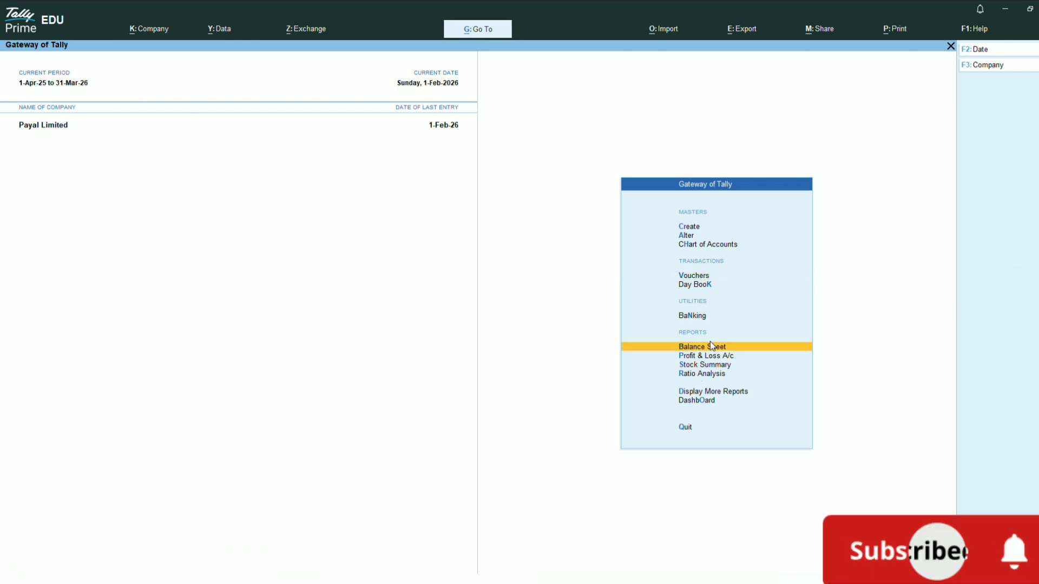
key("s")
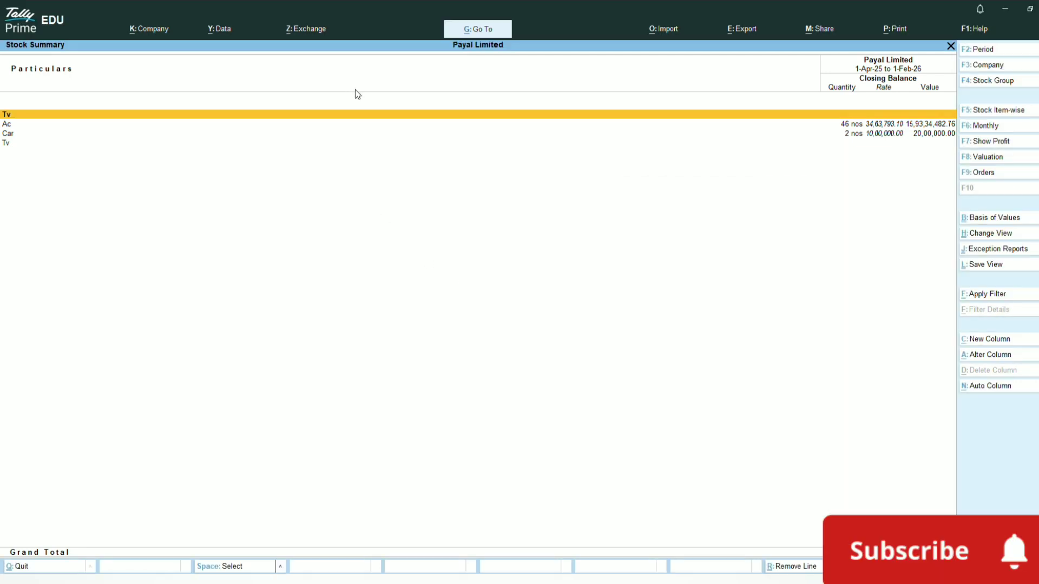
key("Down")
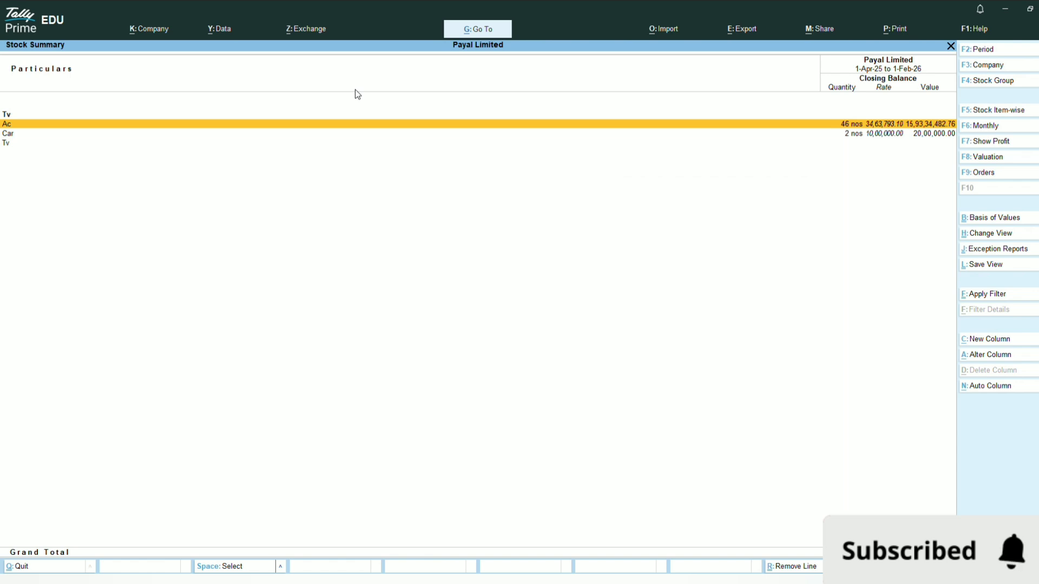
key("Return")
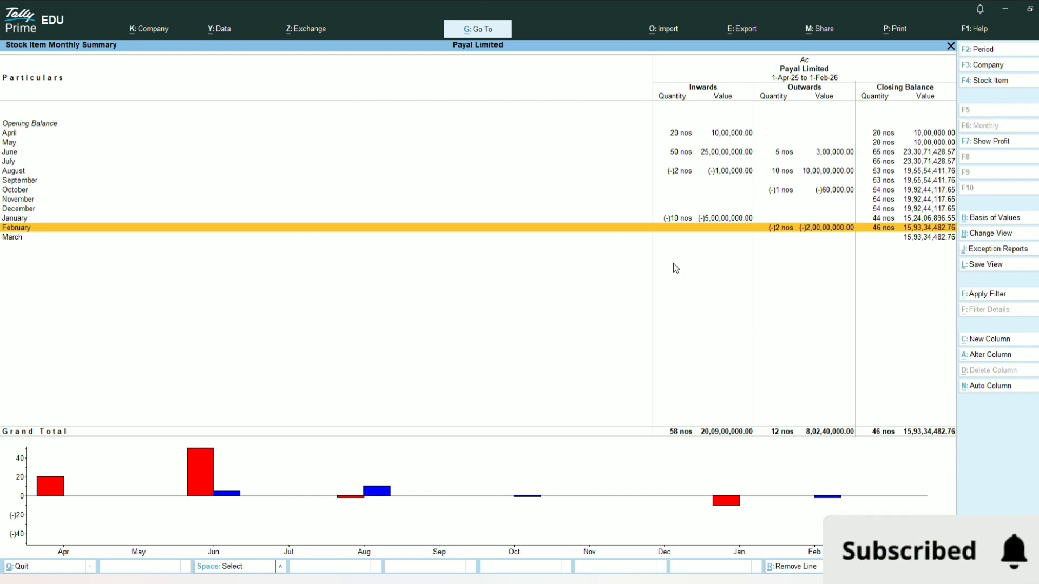
key("Escape")
key("Escape")
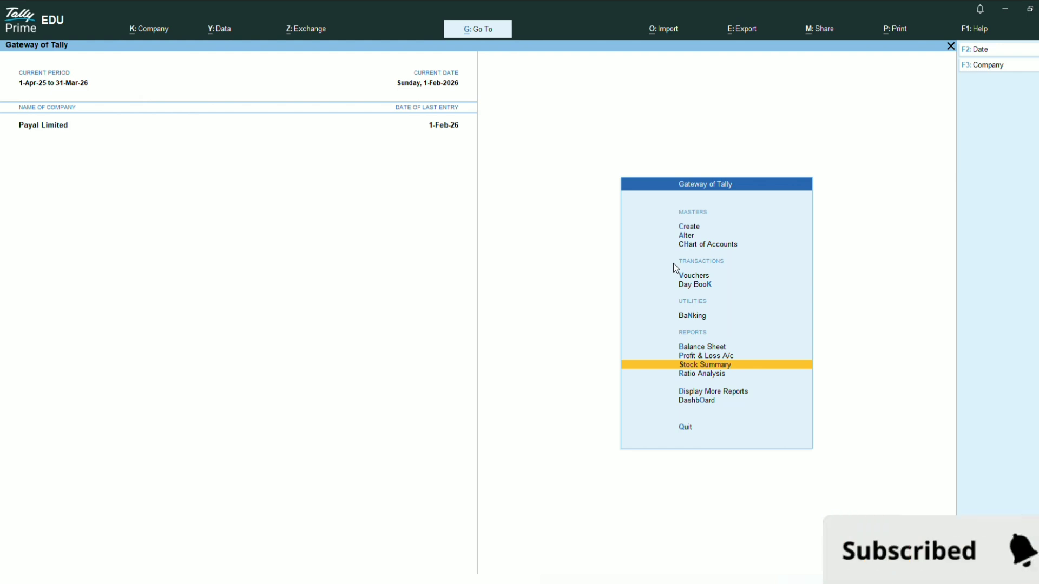
Open voucher creation with a blank credit note
key("v")
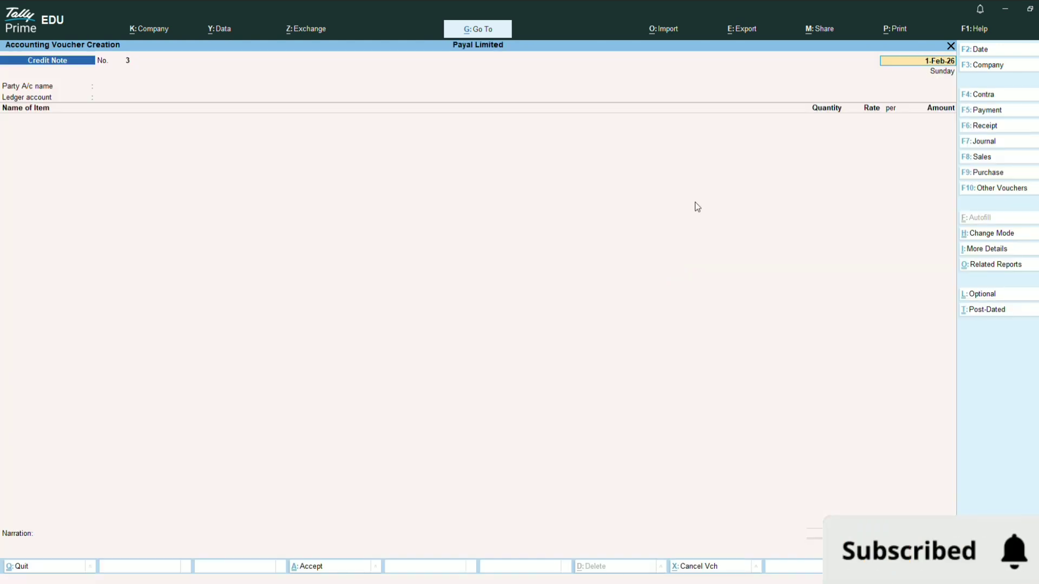